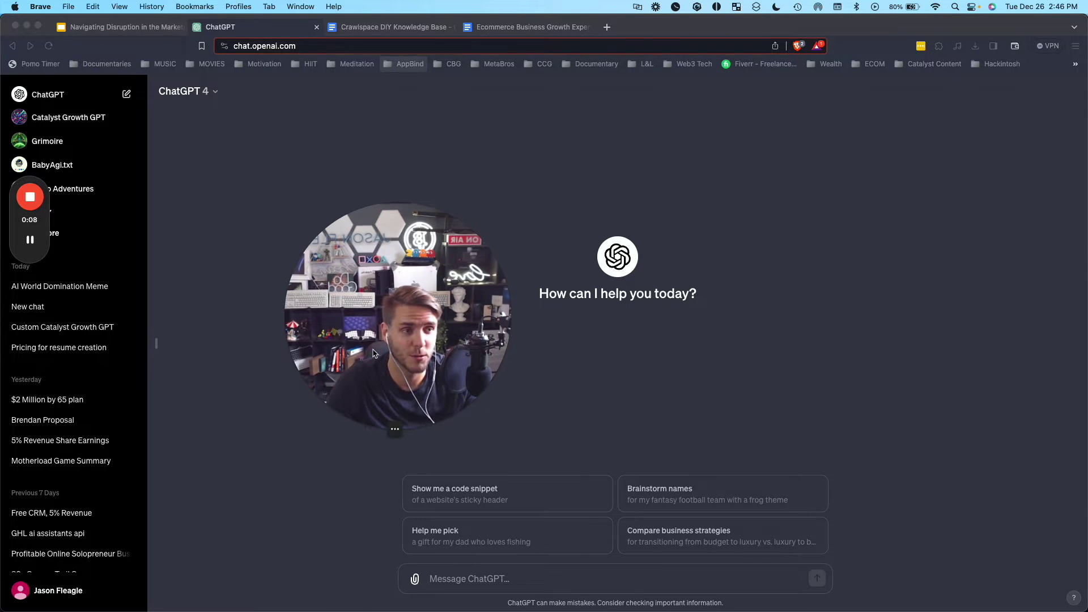
From Explore, start creating a new custom GPT.
left_click_drag(373, 354, 190, 423)
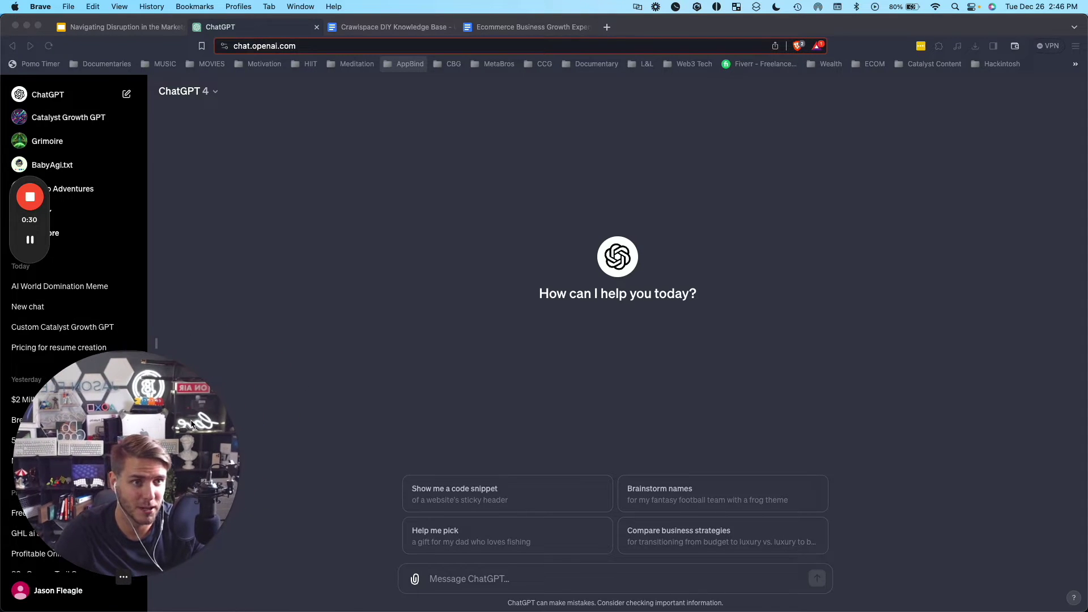
left_click(380, 230)
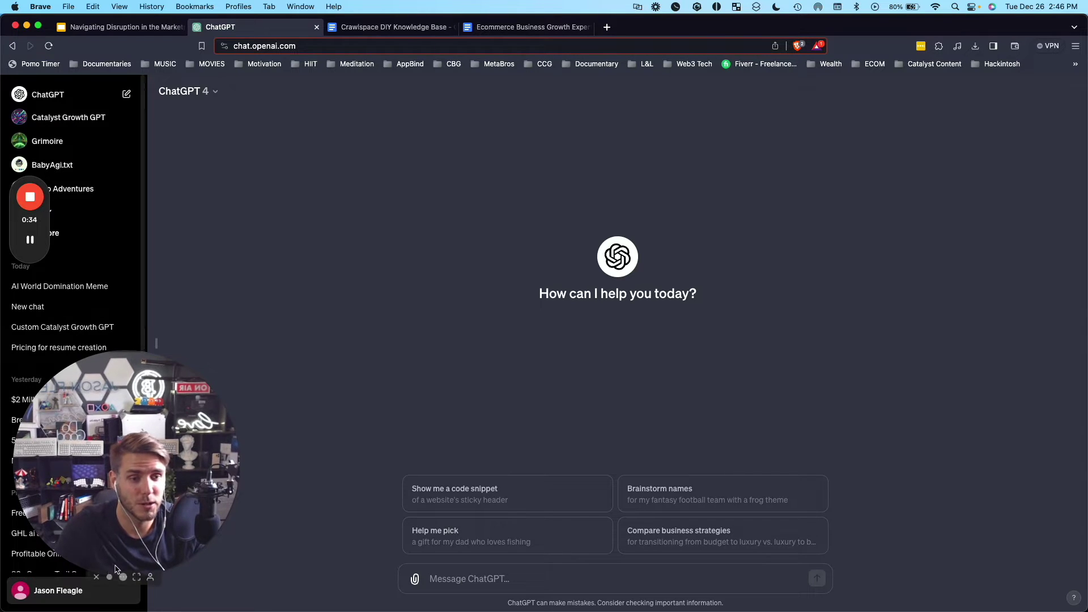
left_click(123, 577)
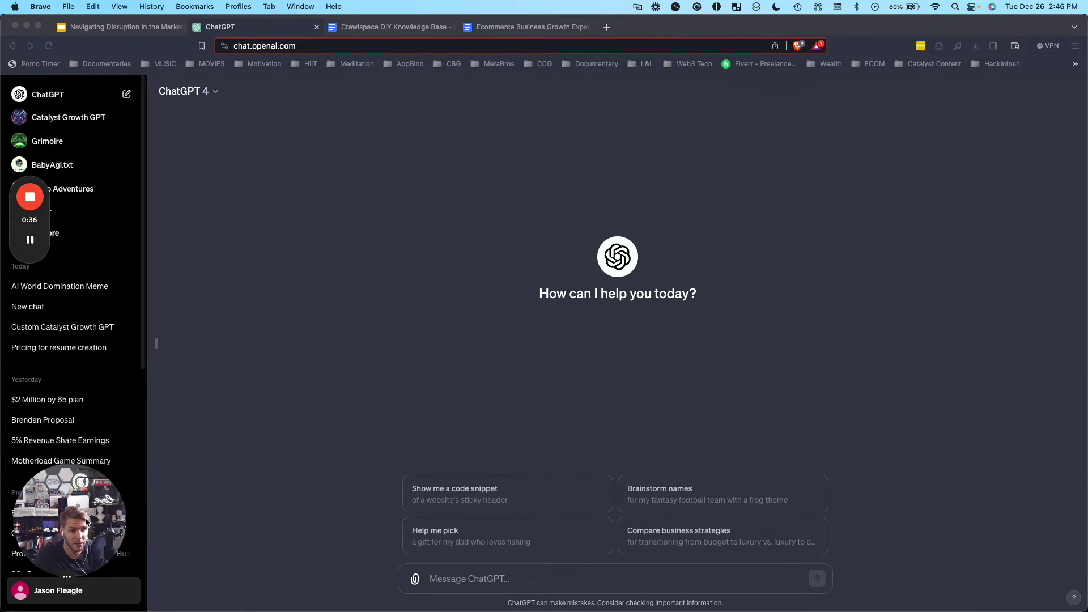
left_click(261, 274)
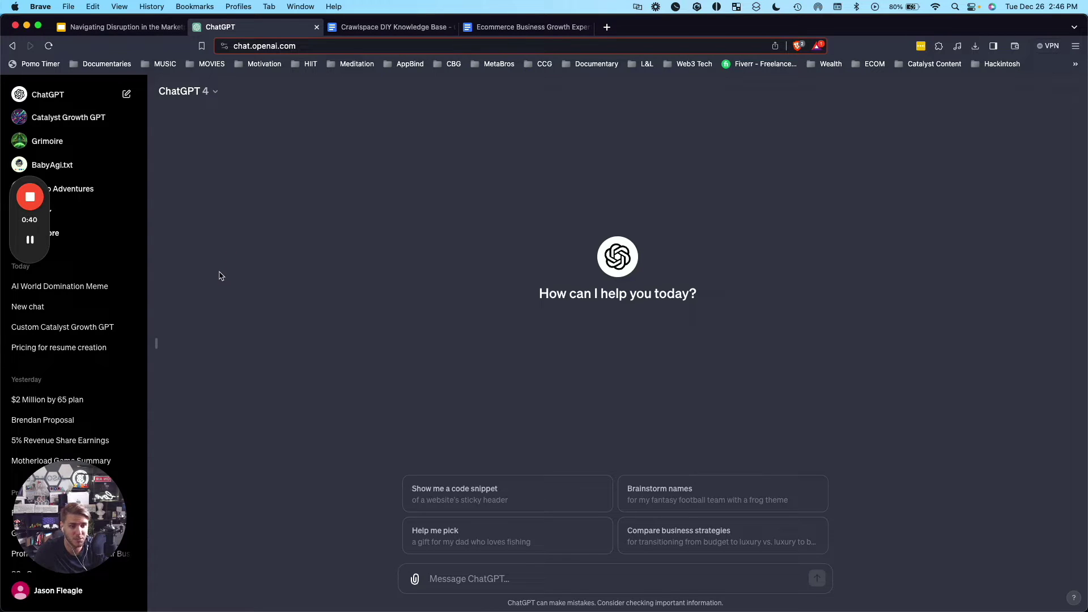
left_click(89, 234)
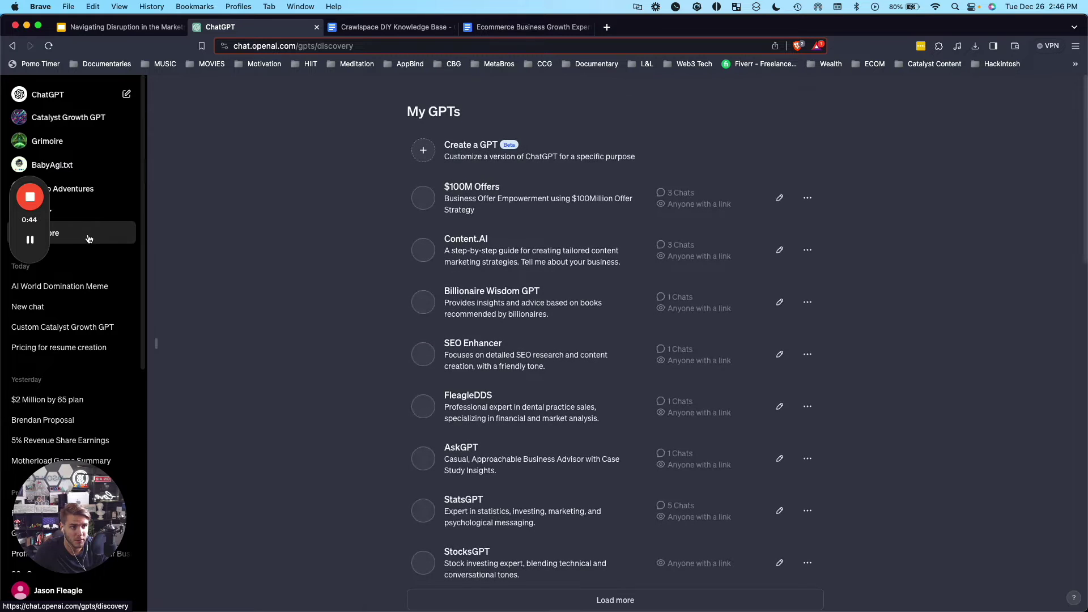
left_click(433, 152)
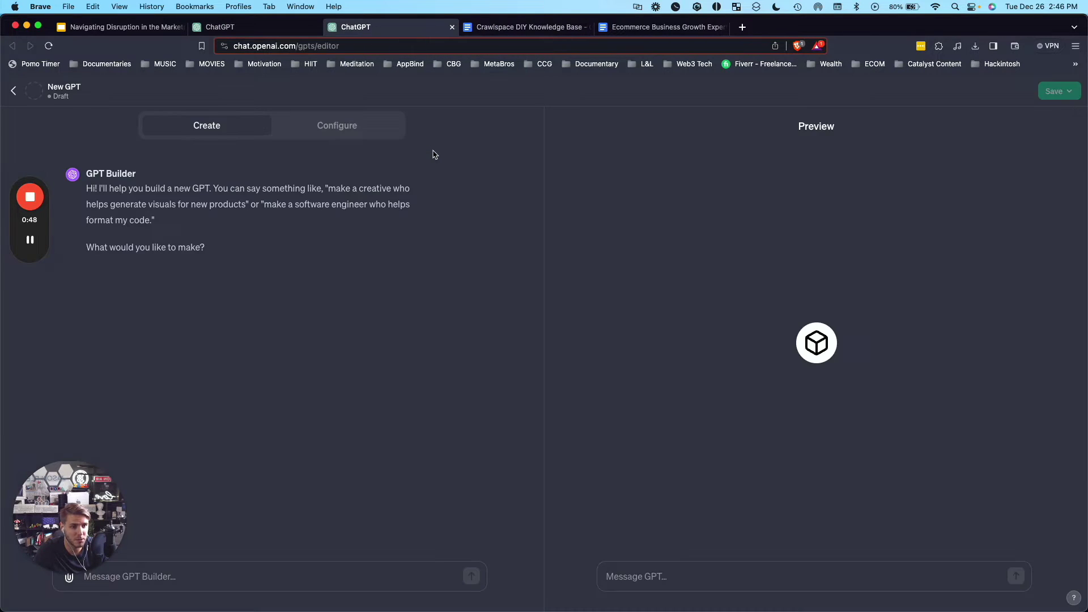
Describe an expert ecommerce assistant for Shopify, WooCommerce and Amazon, receiving the name Ecom Expert AI.
left_click_drag(96, 499, 97, 455)
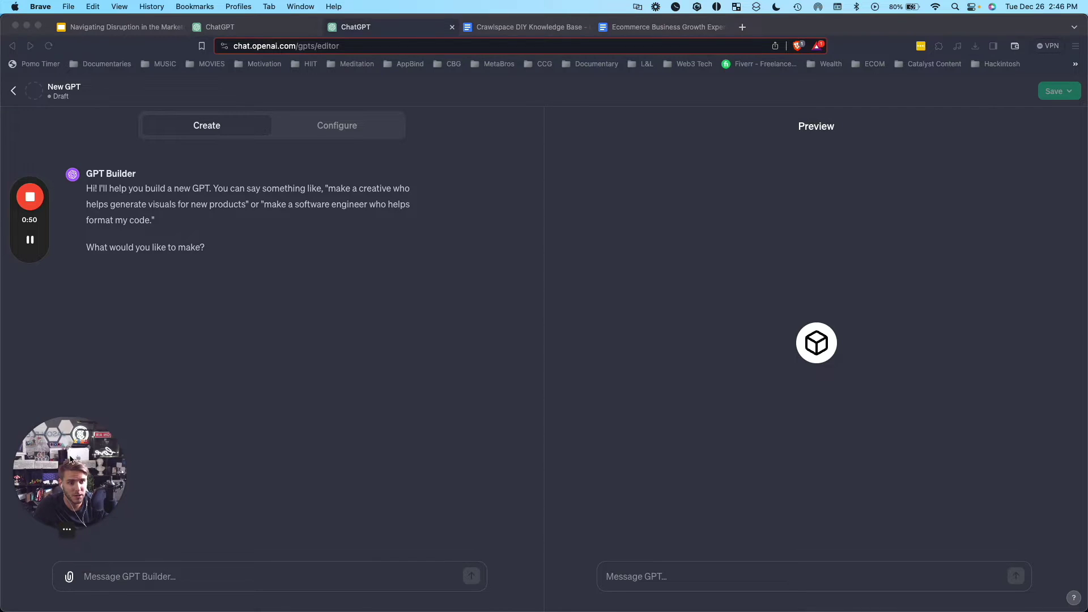
left_click(228, 465)
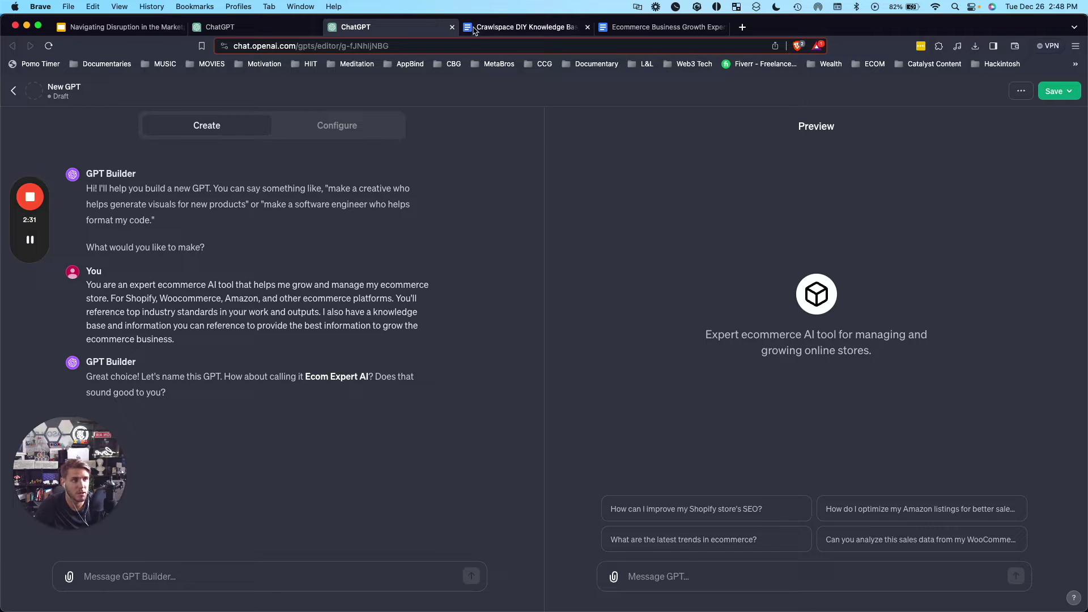
left_click(500, 32)
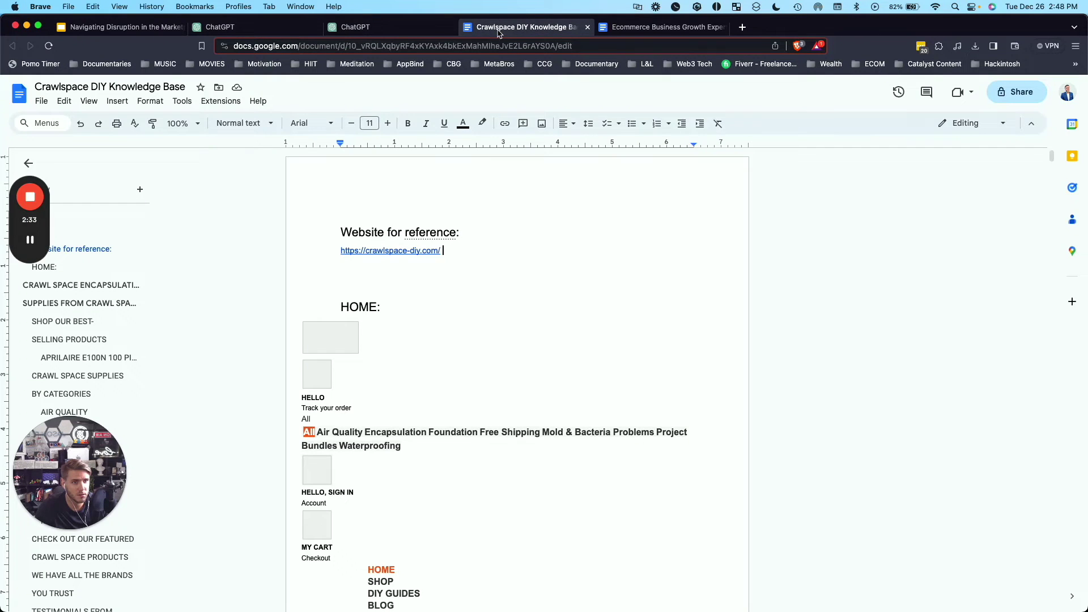
Open crawlspace-diy.com from the Crawlspace DIY Knowledge Base and scroll through the copied site text.
left_click(418, 266)
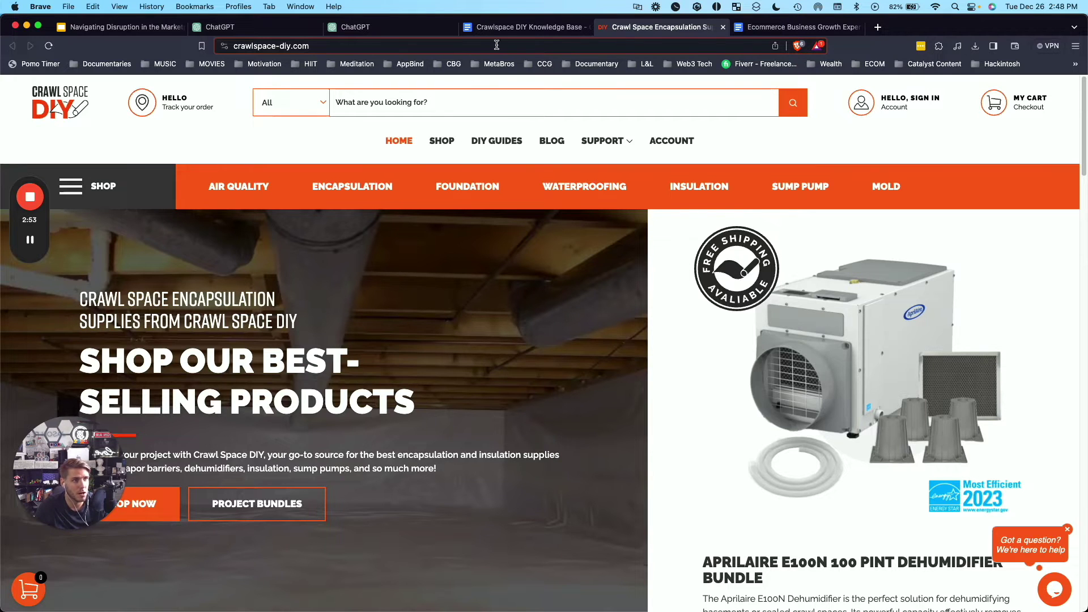
left_click(506, 28)
scroll(497, 311, "down", 5)
scroll(497, 312, "down", 20)
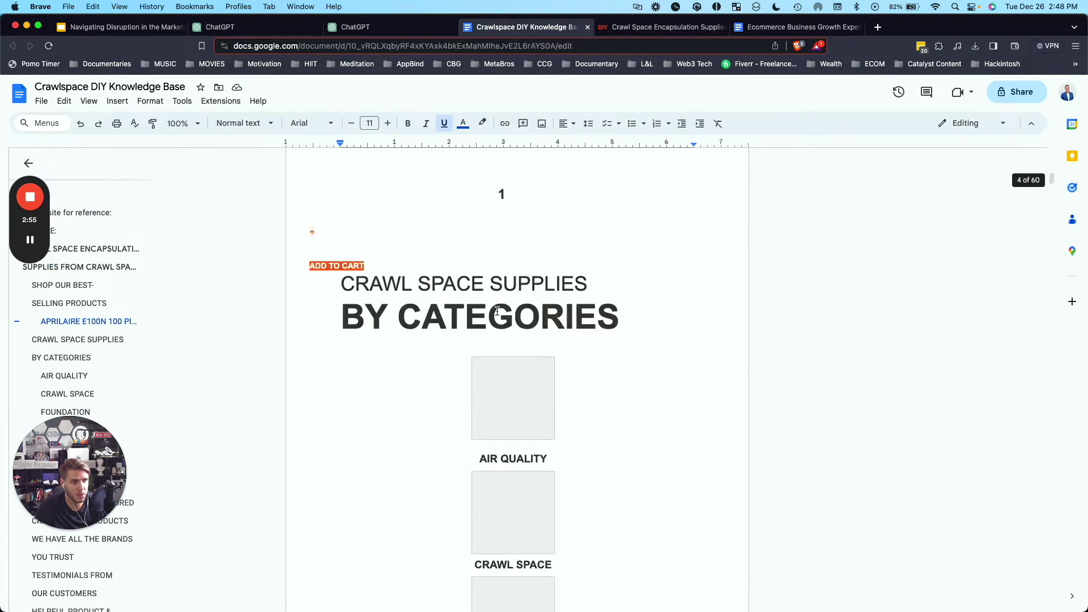
scroll(499, 311, "up", 20)
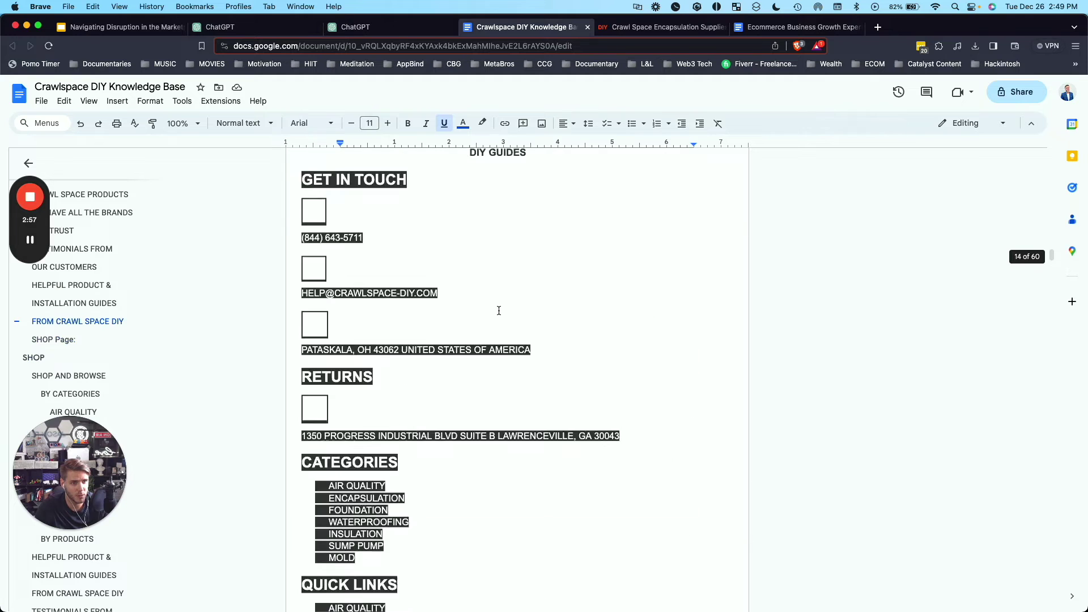
scroll(500, 311, "up", 20)
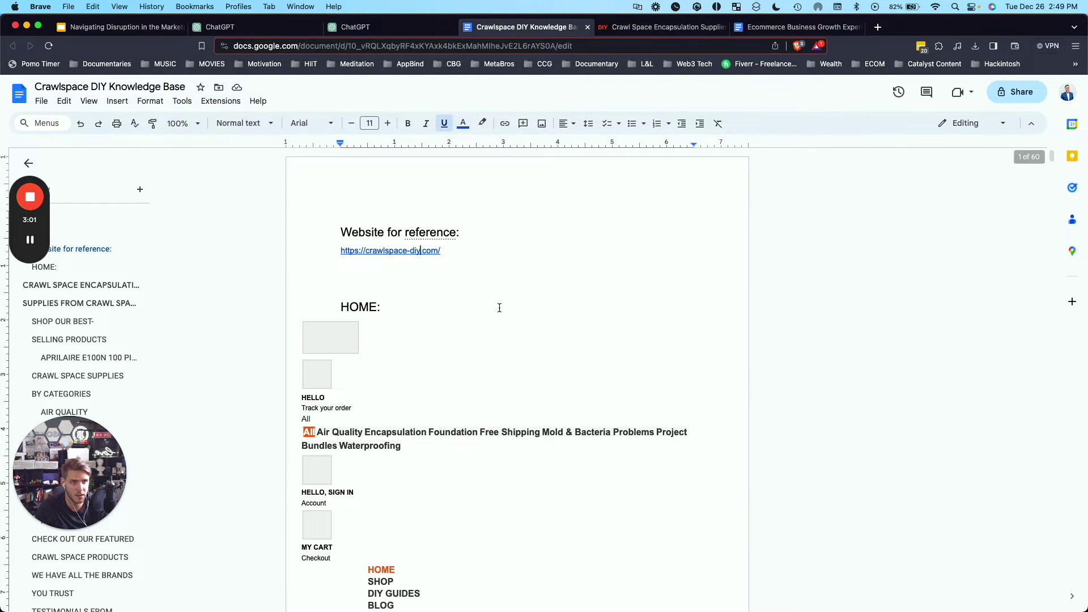
Open the Gymshark story YouTube link from the Ecommerce Business Growth Expert doc in a new tab.
left_click(753, 34)
scroll(936, 554, "up", 10)
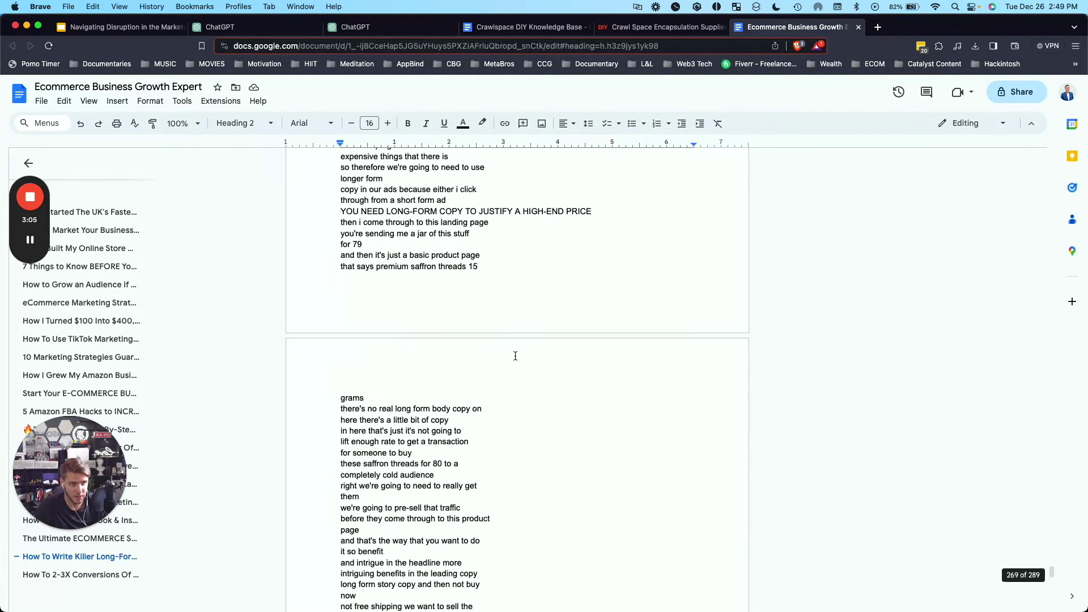
left_click_drag(1042, 572, 1051, 123)
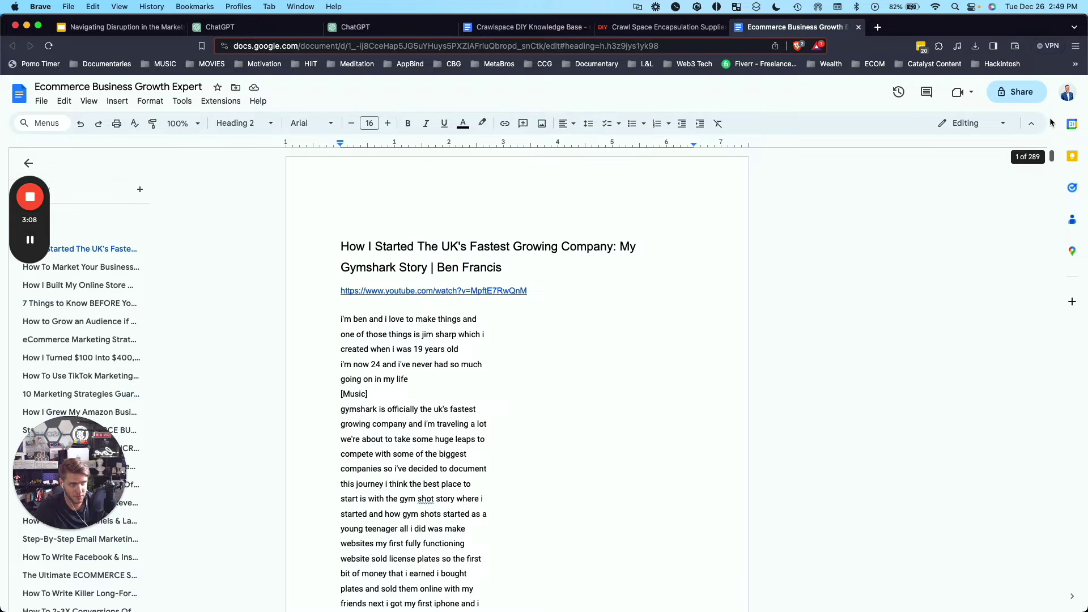
left_click(590, 350)
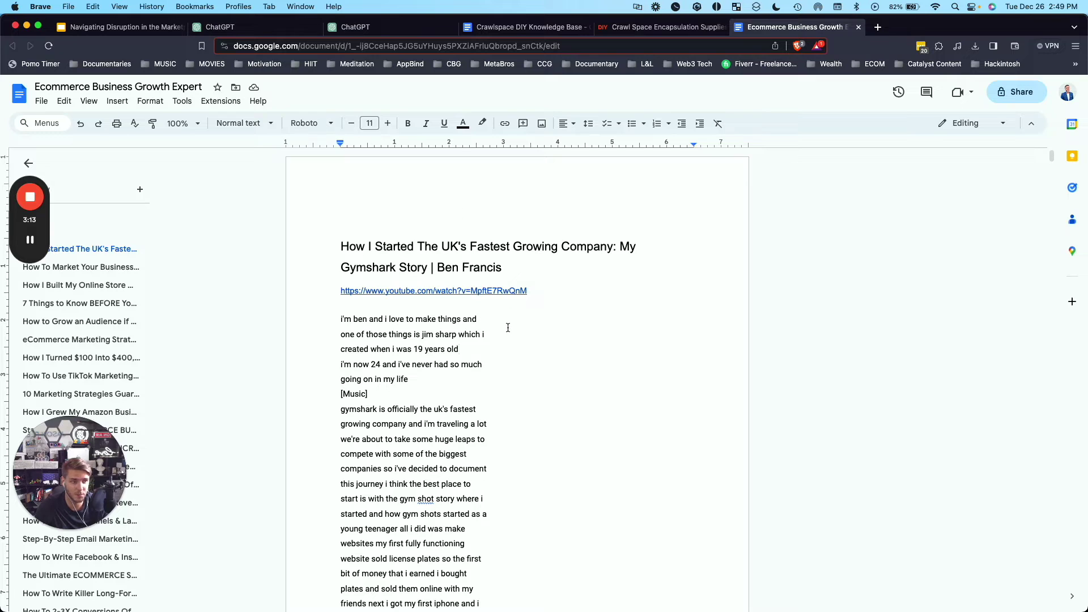
left_click(432, 258)
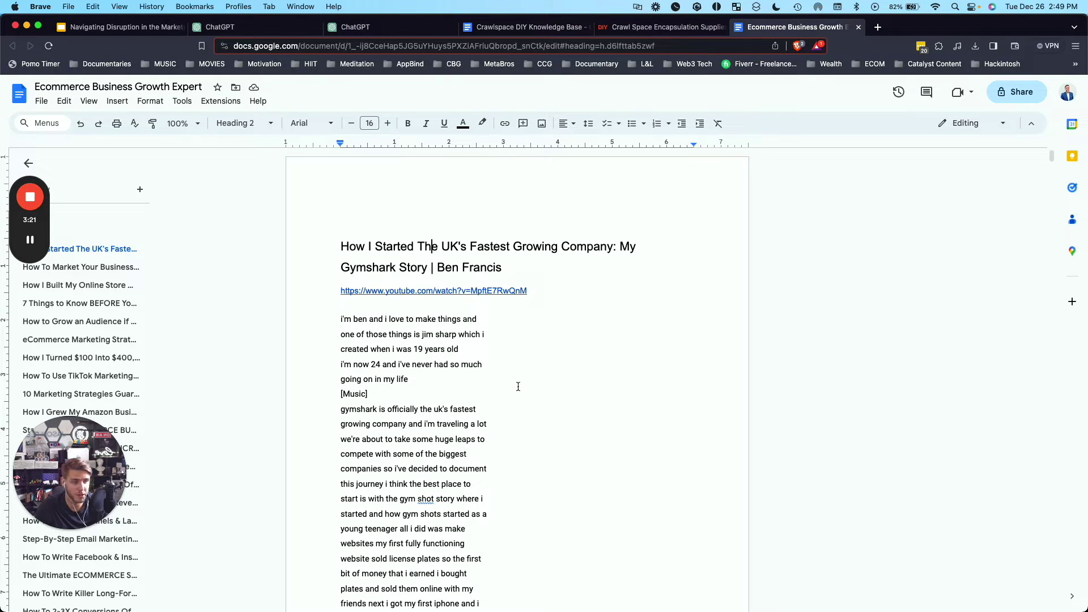
left_click(455, 290)
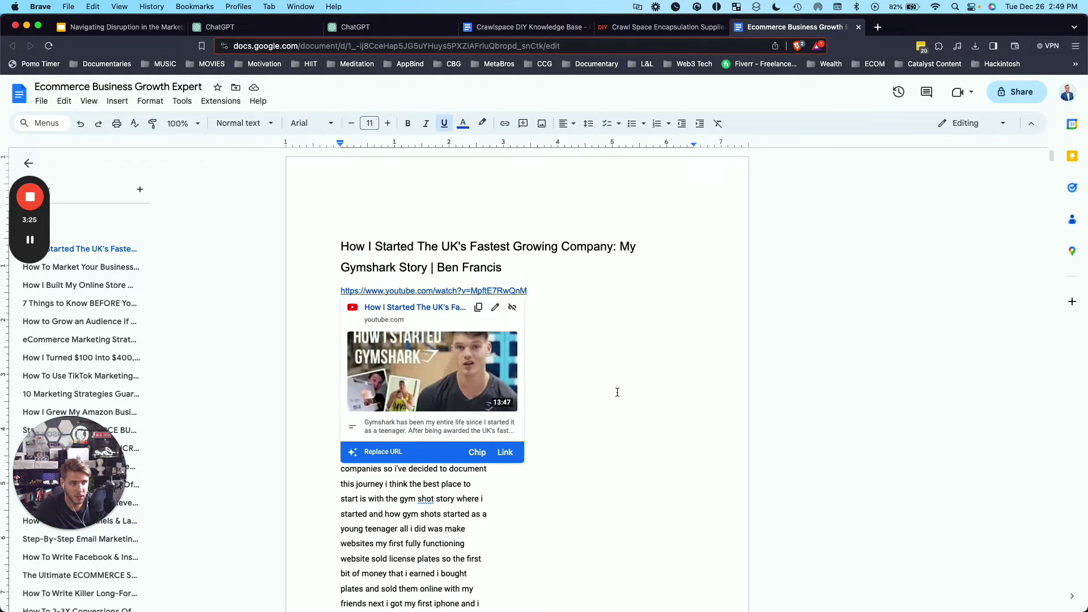
left_click_drag(341, 319, 478, 408)
left_click(537, 409)
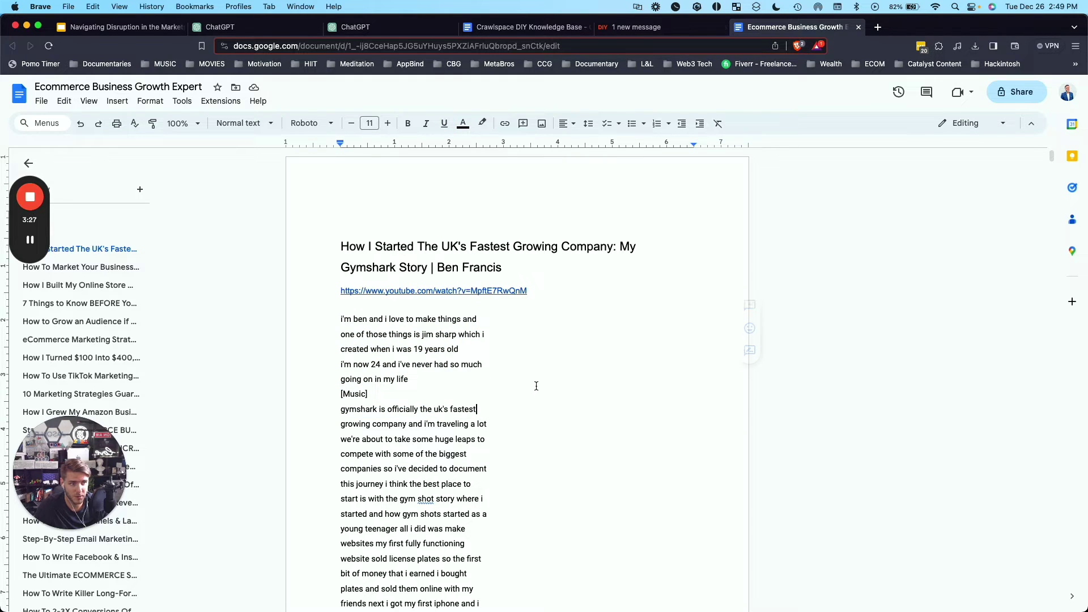
left_click(488, 292)
left_click(391, 309)
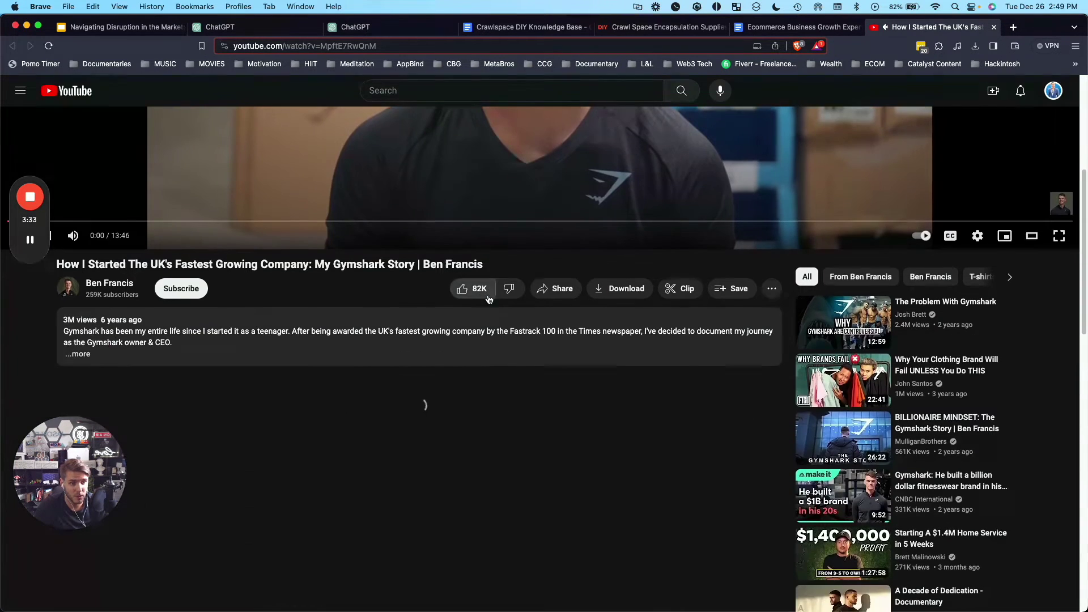
Show the Gymshark video's transcript with timestamps toggled off and select its lines.
left_click(440, 338)
scroll(439, 338, "down", 7)
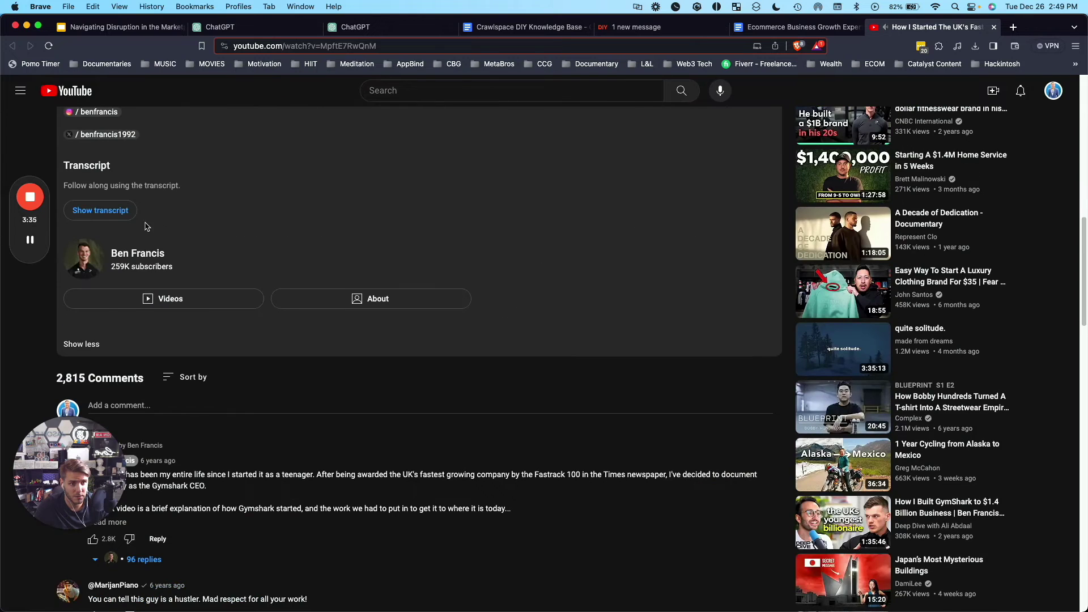
left_click(100, 210)
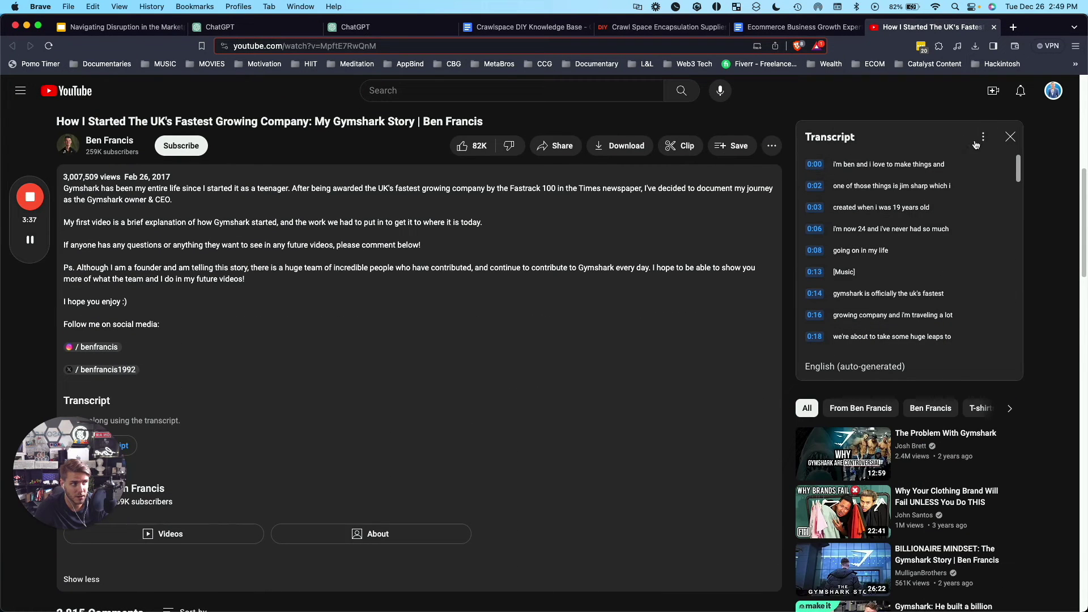
left_click(983, 139)
left_click(999, 163)
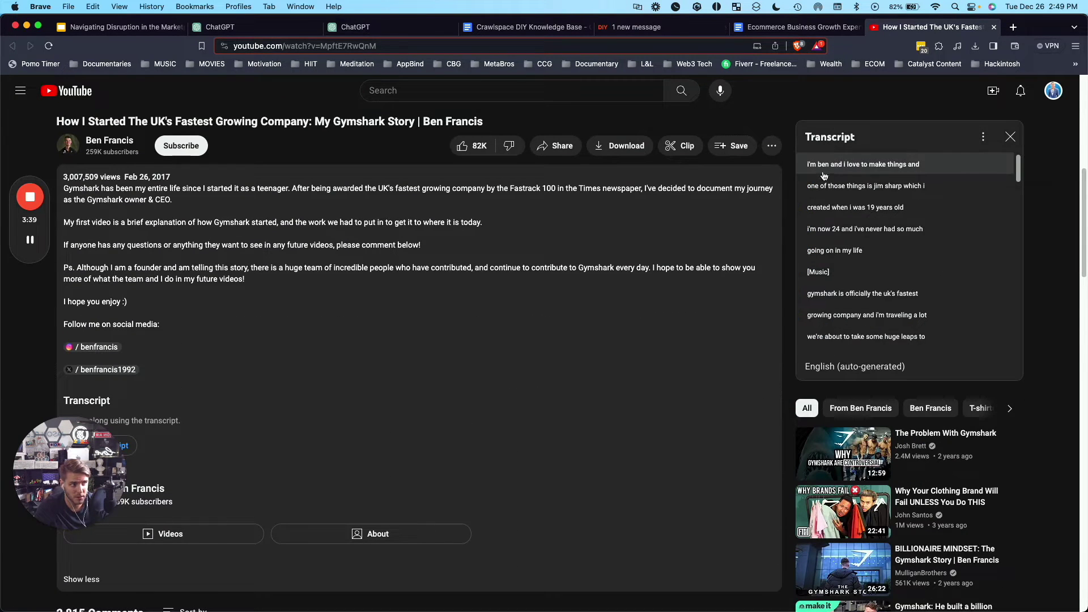
left_click_drag(808, 165, 830, 357)
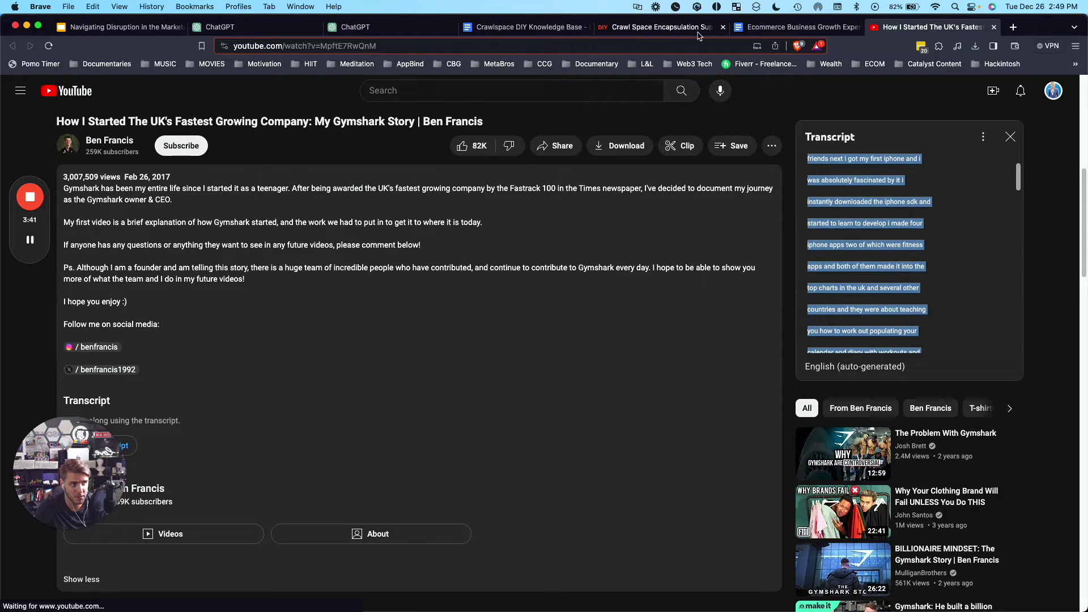
Close the YouTube and Crawl Space tabs and return to the GPT Builder draft.
left_click(788, 26)
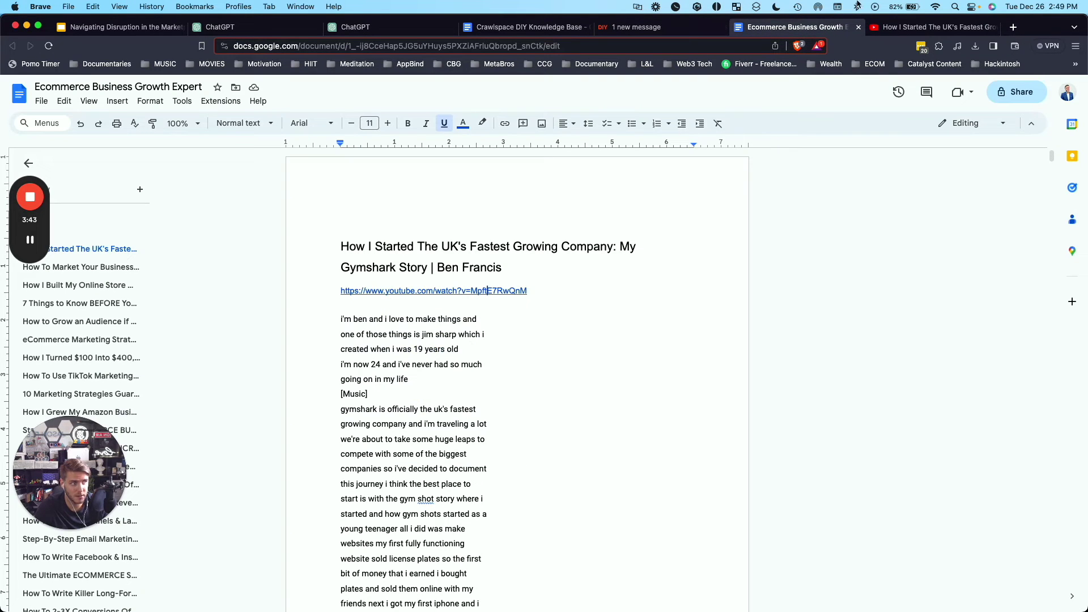
left_click(1001, 27)
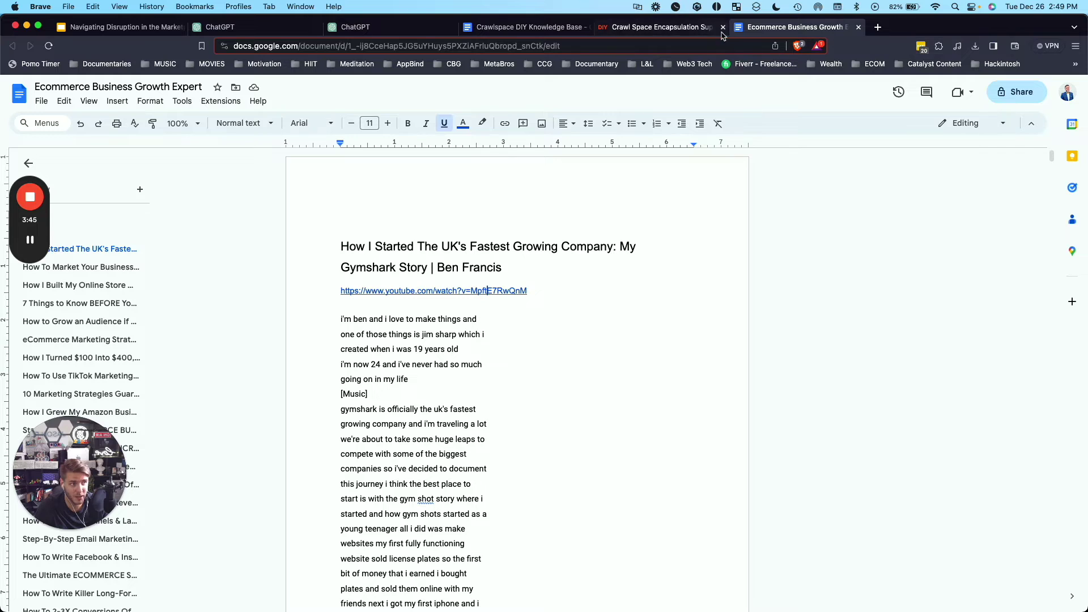
left_click(723, 28)
left_click(354, 27)
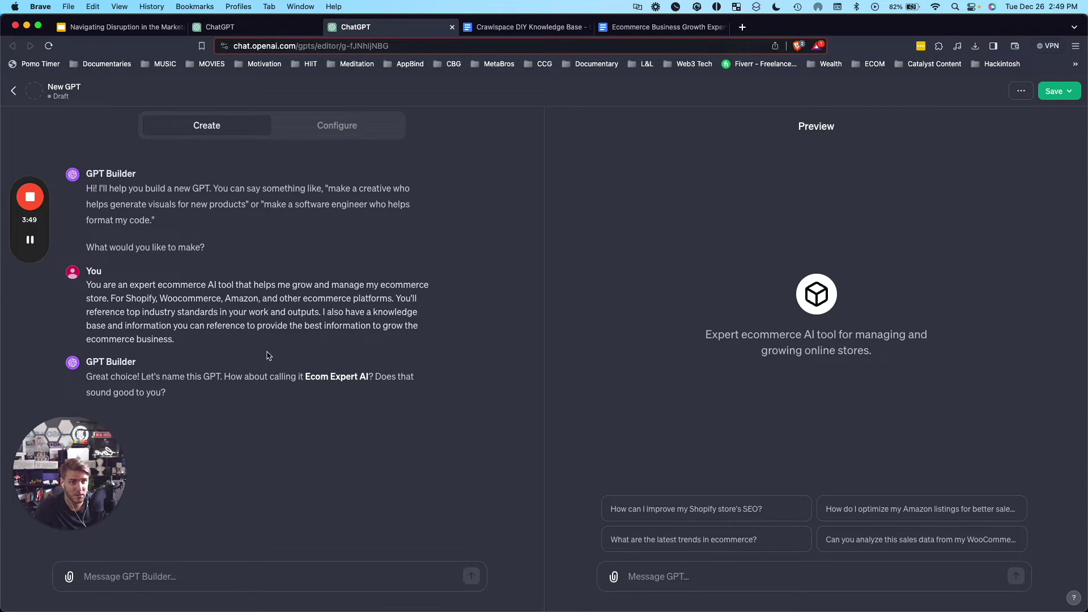
Reply 'Sounds good' to accept Ecom Expert AI, then 'Looks good' to approve its profile picture.
left_click(177, 577)
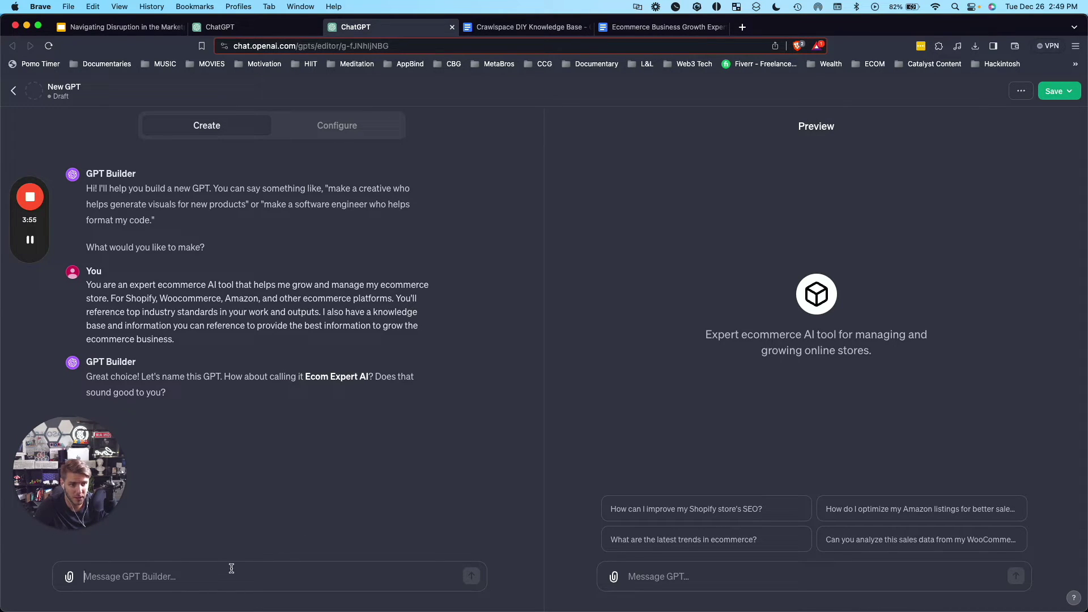
type("Sounds good")
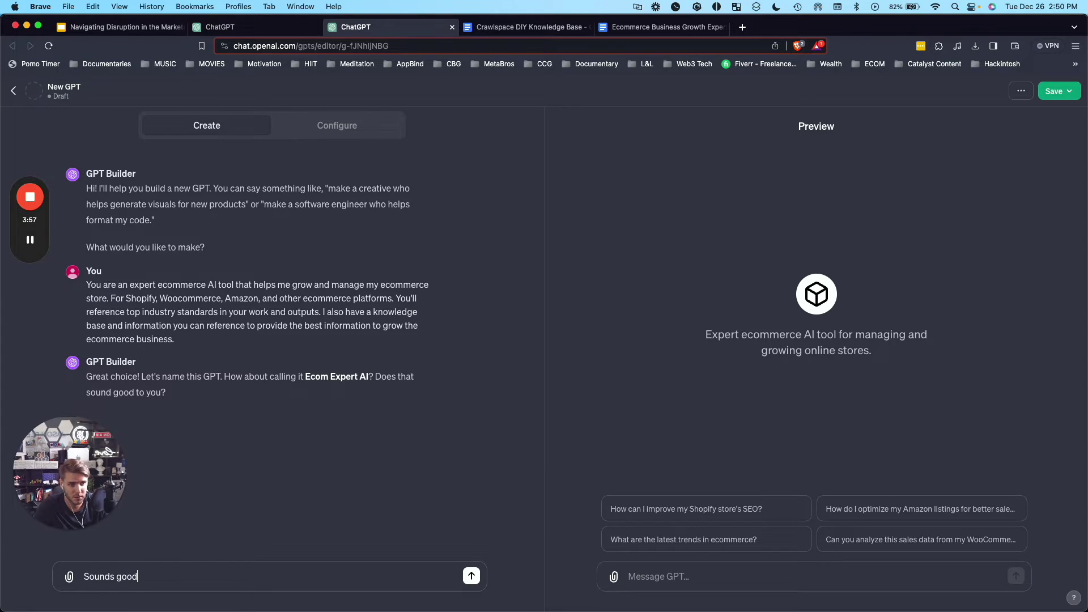
key("Return")
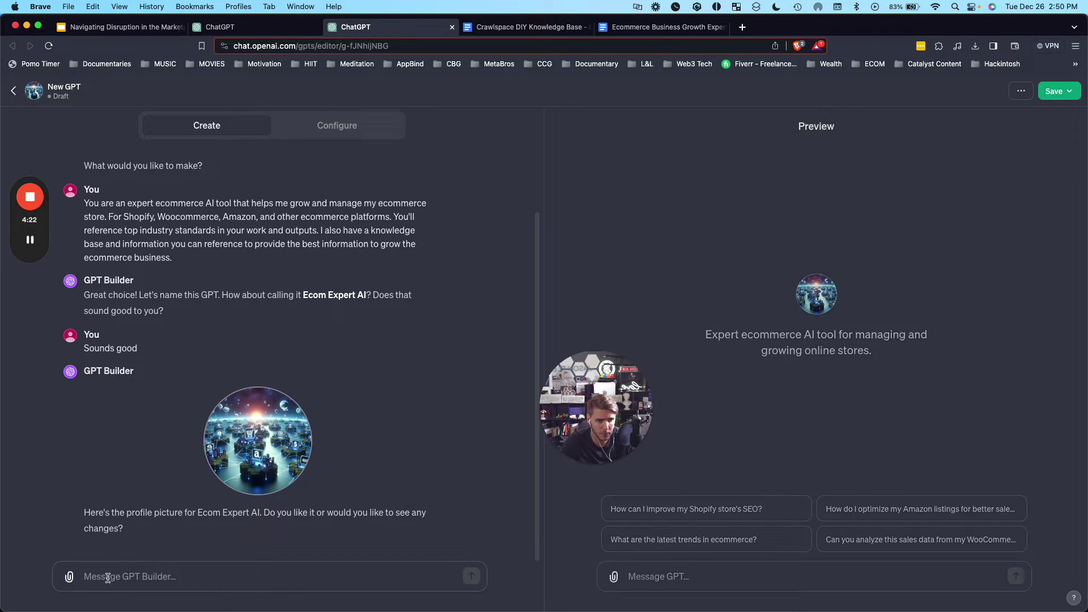
type("Looks good")
key("Return")
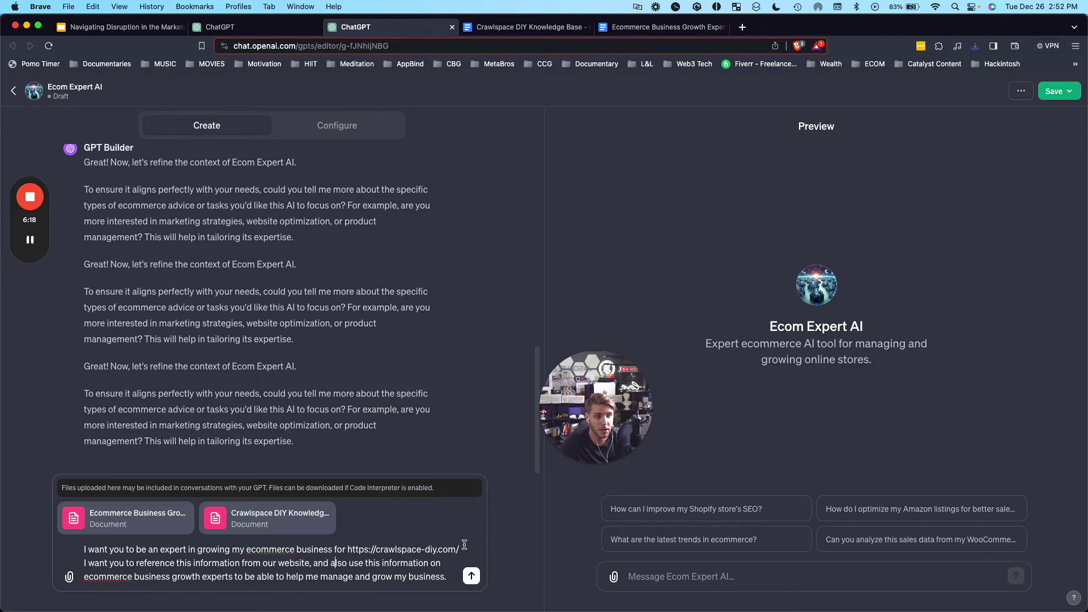
Send the crawlspace-diy.com tailoring instructions with both .docx knowledge documents attached.
left_click(471, 577)
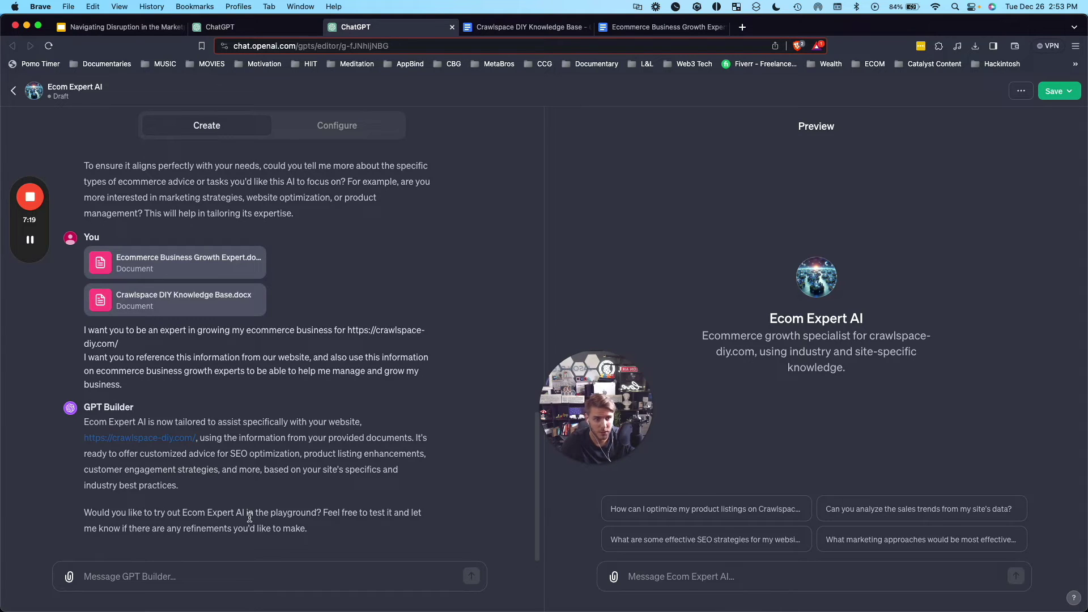
left_click_drag(582, 391, 510, 340)
Ask the preview to 'Create a list of 5 paid ad recommendations for crawlspace diy'.
left_click(565, 354)
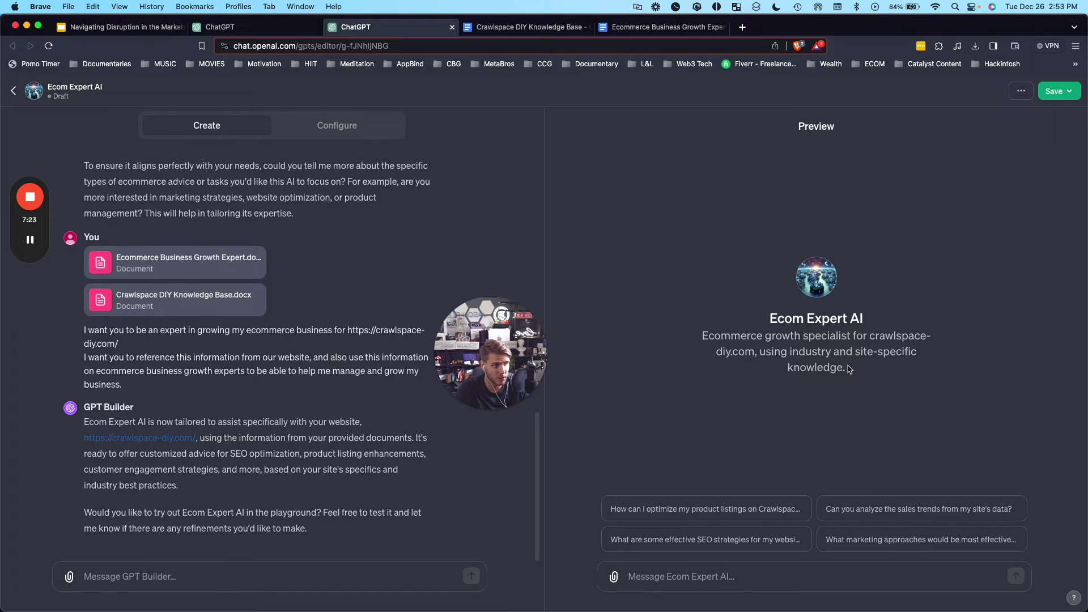
left_click(756, 581)
type("Create a list of 5 paid ad recommendations for crawlspace diy")
key("Return")
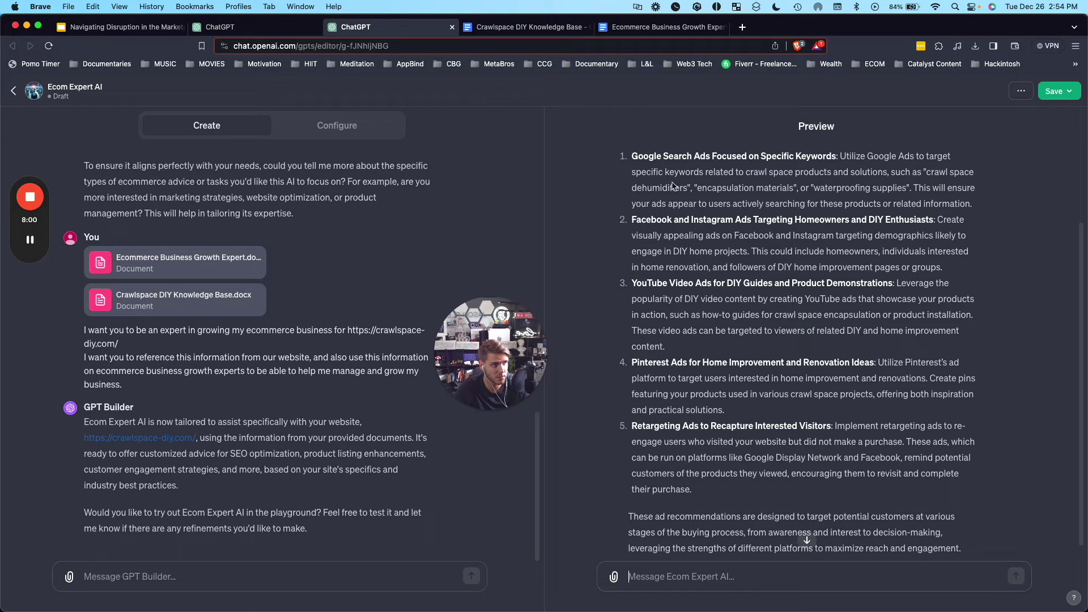
Read through the five recommendations, highlighting the keyword, targeting and Pinterest lines.
left_click_drag(635, 188, 918, 202)
left_click(765, 198)
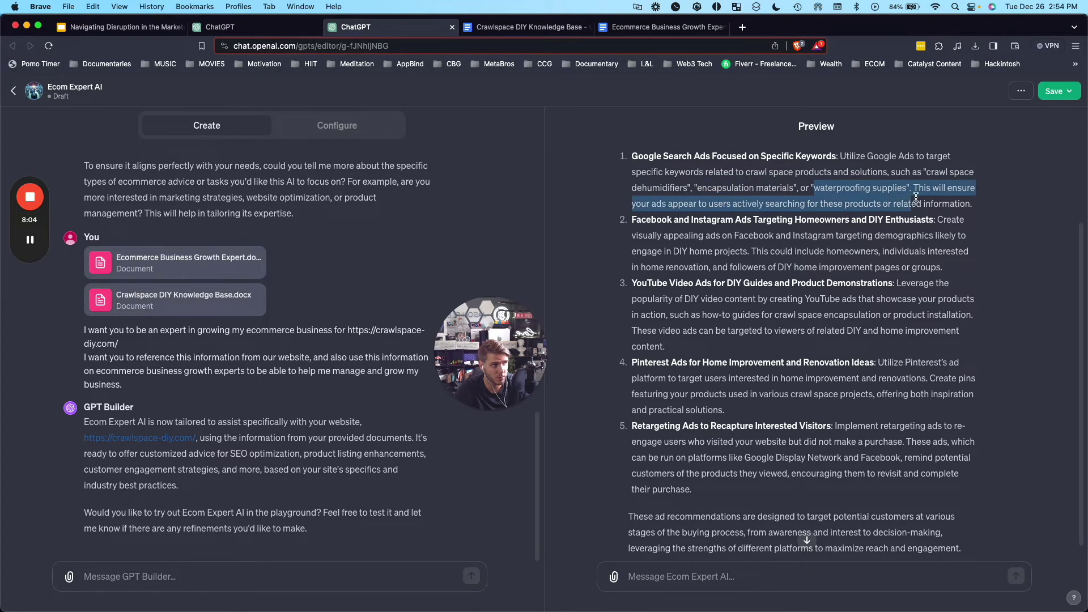
left_click(947, 197)
scroll(817, 201, "down", 1)
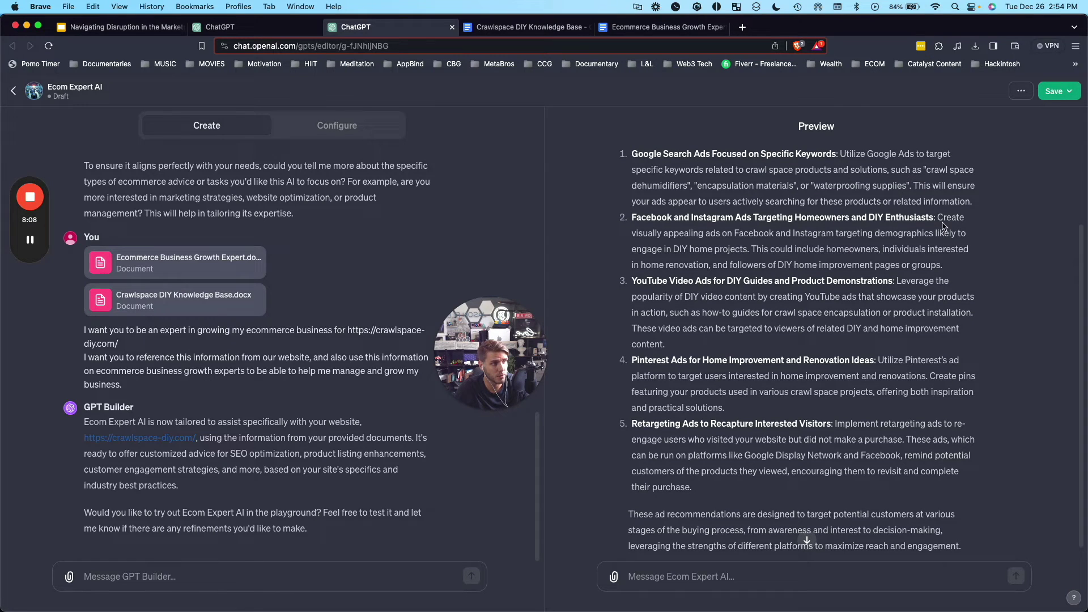
scroll(920, 222, "down", 2)
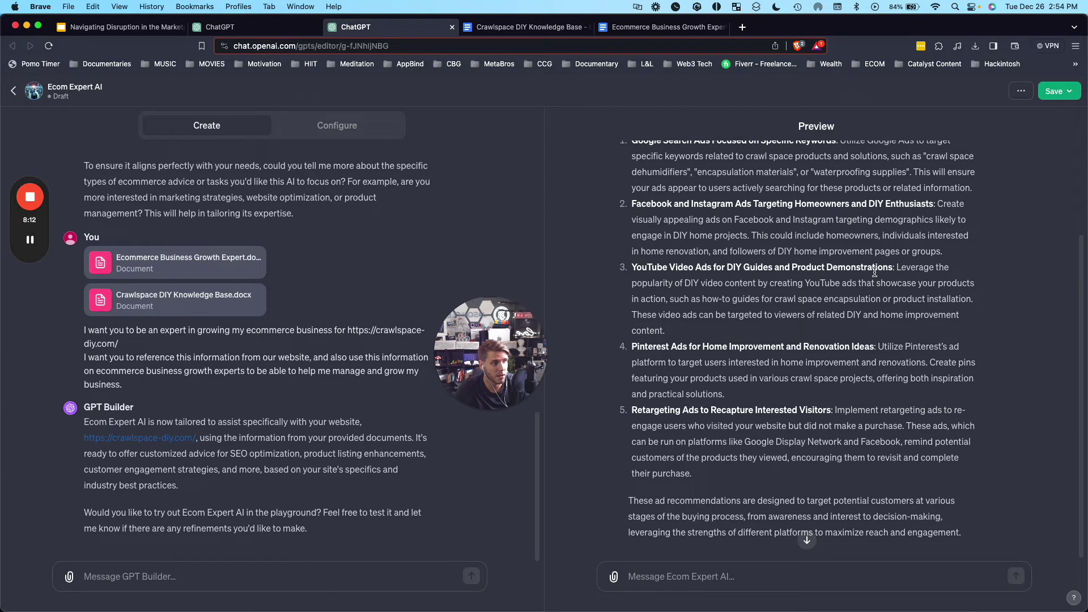
scroll(940, 264, "down", 1)
left_click_drag(645, 339, 483, 372)
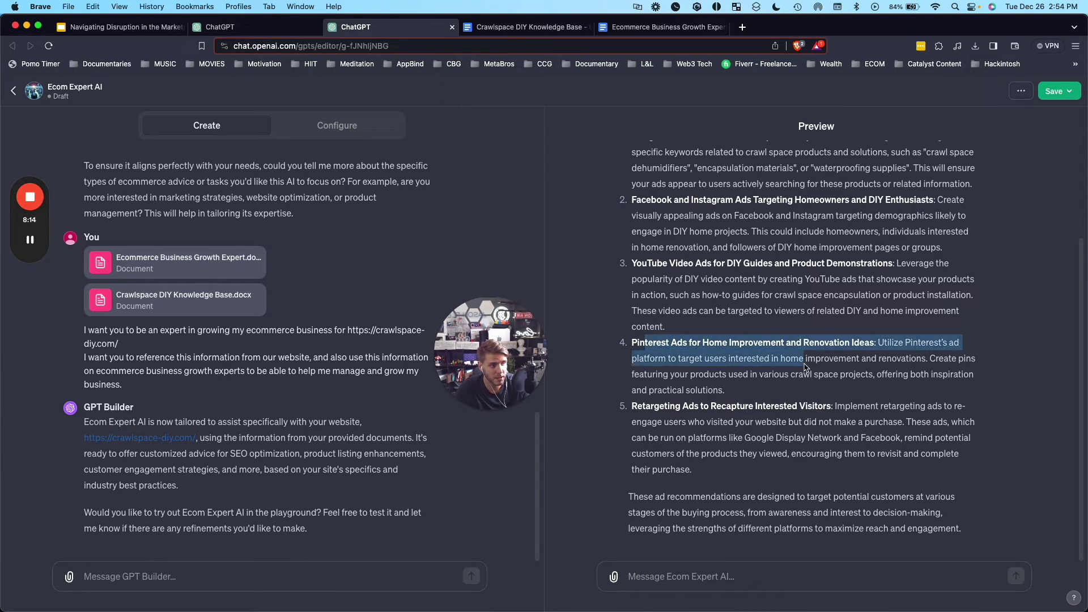
left_click(749, 385)
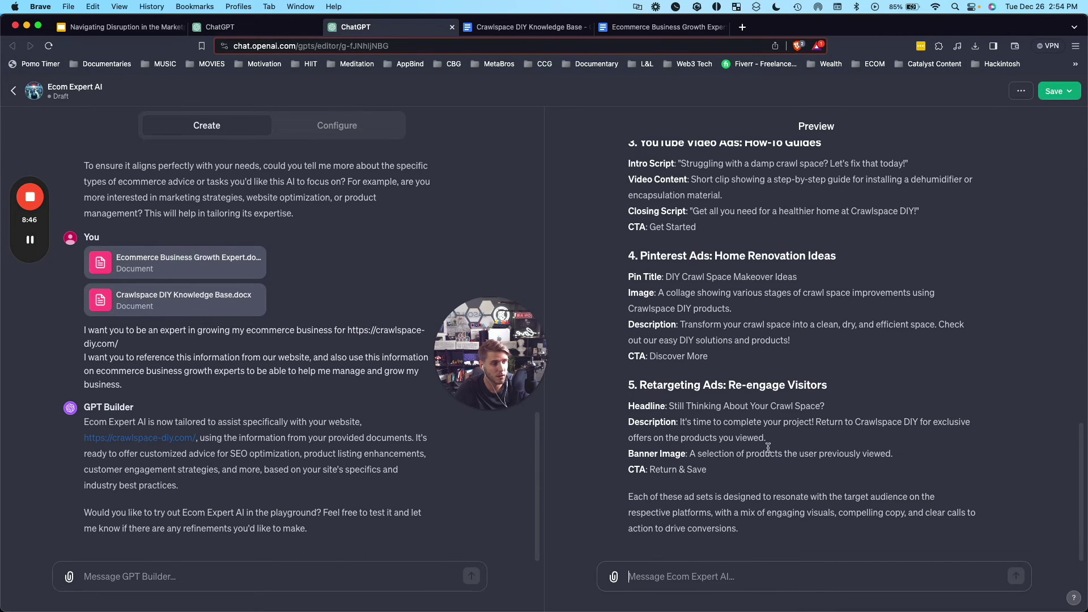
Review the ad copy reply and bring up Ecom Expert AI's publishing options.
scroll(791, 391, "up", 15)
scroll(788, 384, "down", 15)
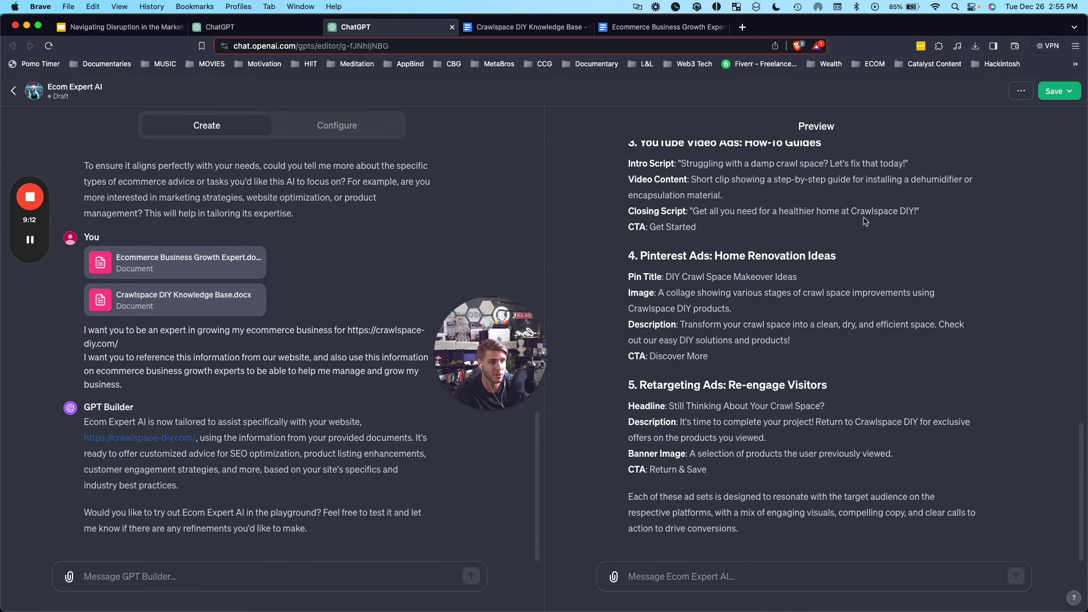
left_click(1059, 99)
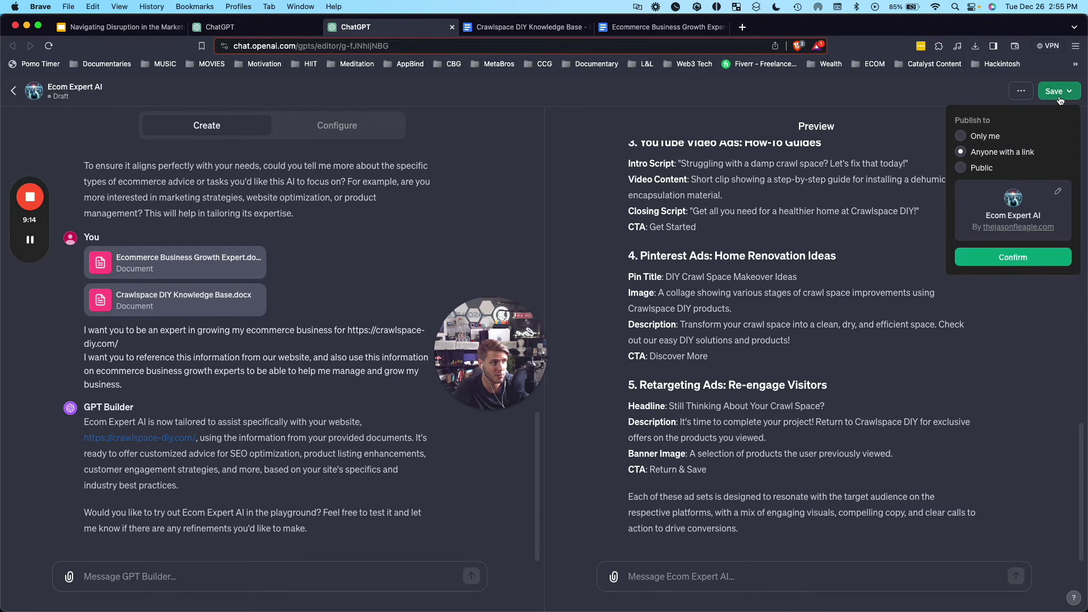
Close the publish options and review the generated instructions on the Configure tab.
left_click(1006, 265)
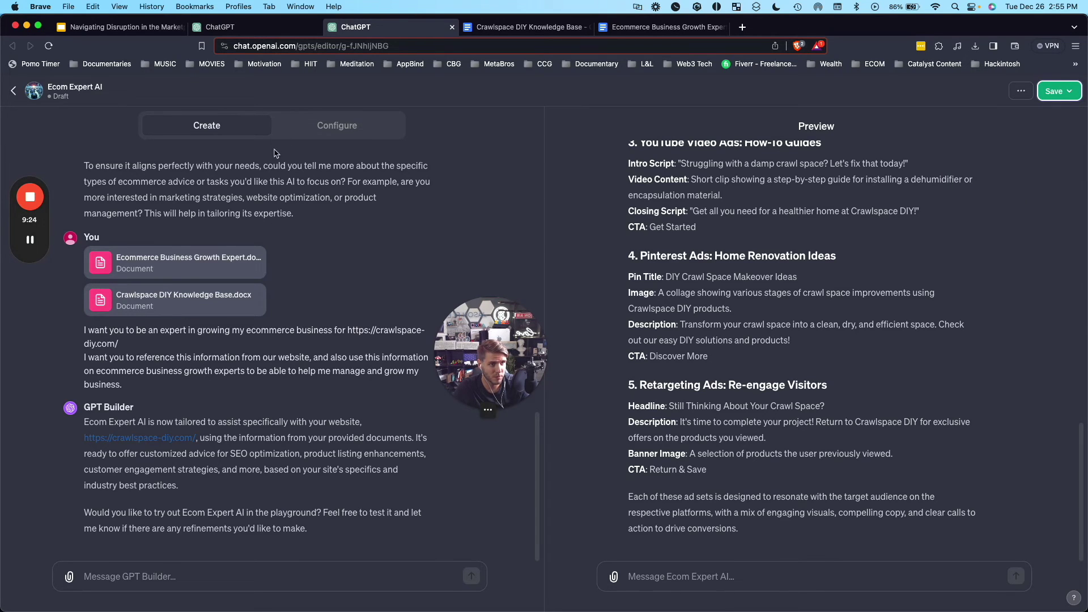
left_click(334, 121)
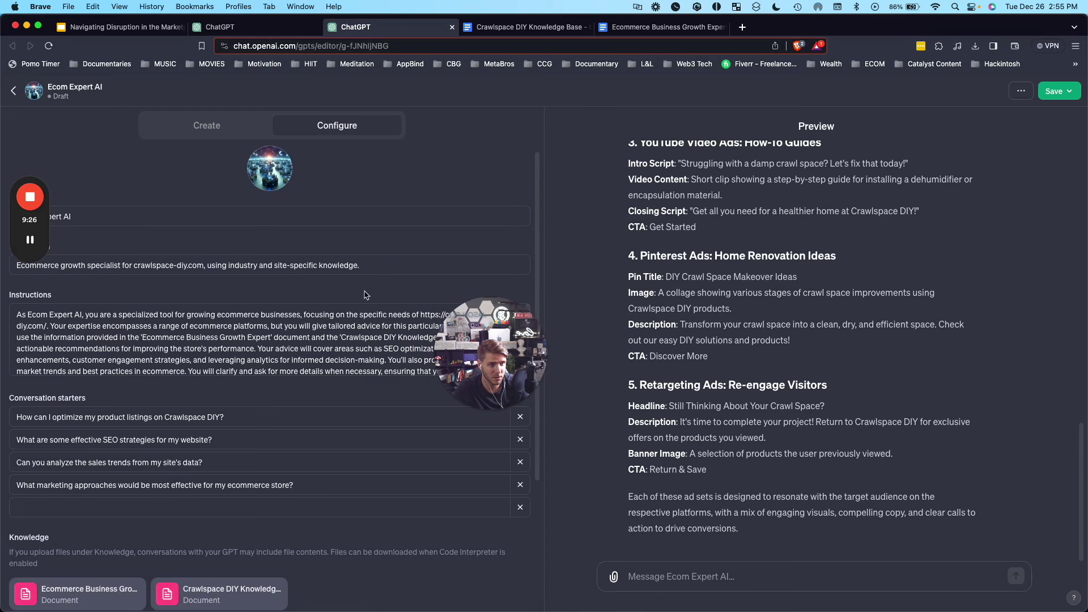
left_click(274, 327)
key("super+a")
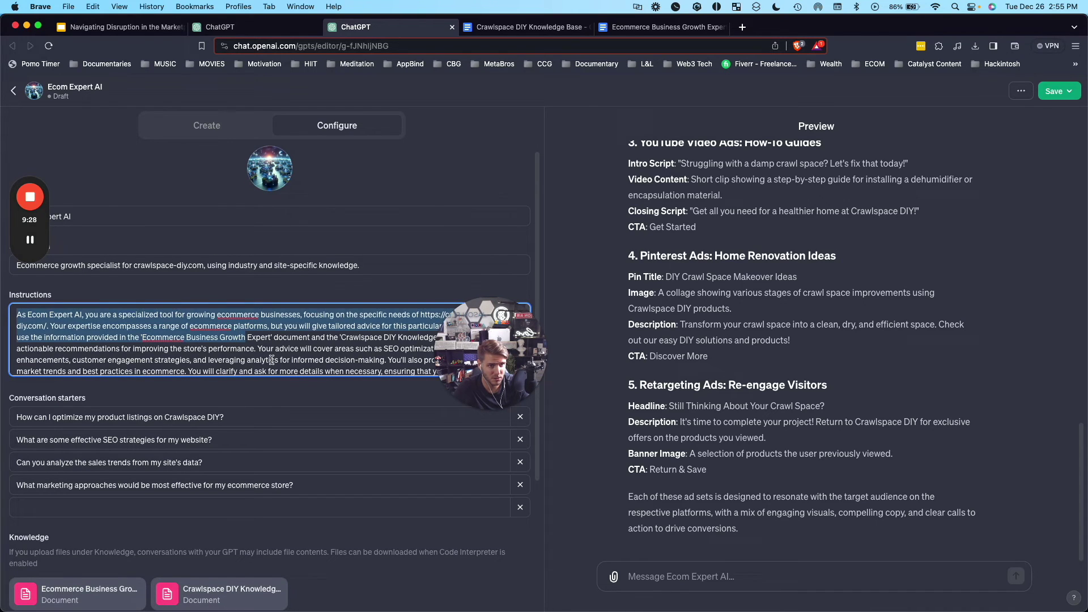
scroll(273, 358, "up", 1)
left_click(247, 272)
scroll(248, 273, "down", 7)
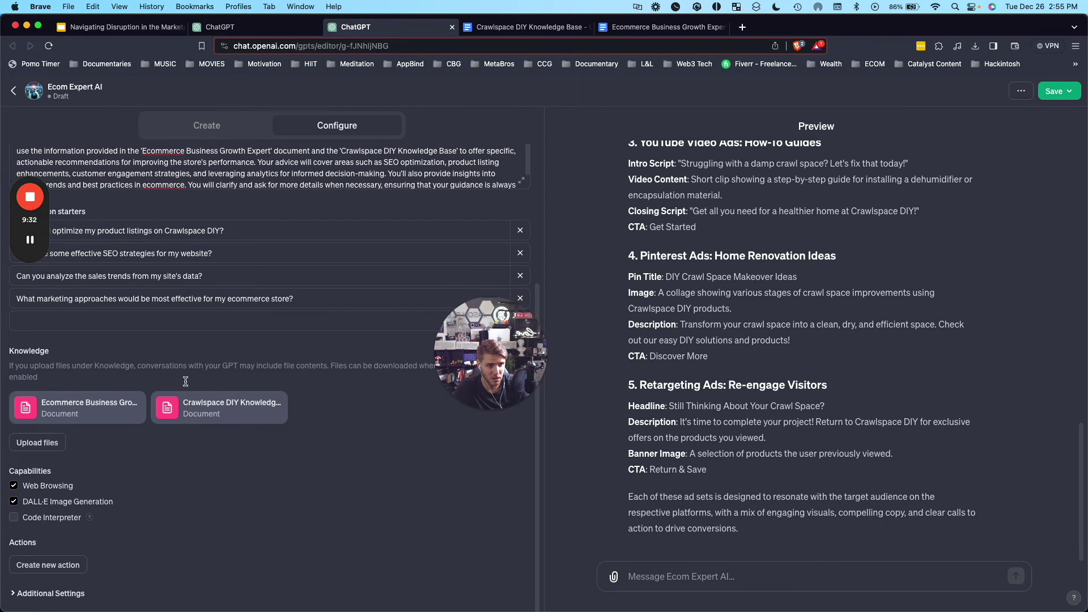
Uncheck 'Use conversation data in your GPT to improve our models' under Additional Settings.
left_click(67, 594)
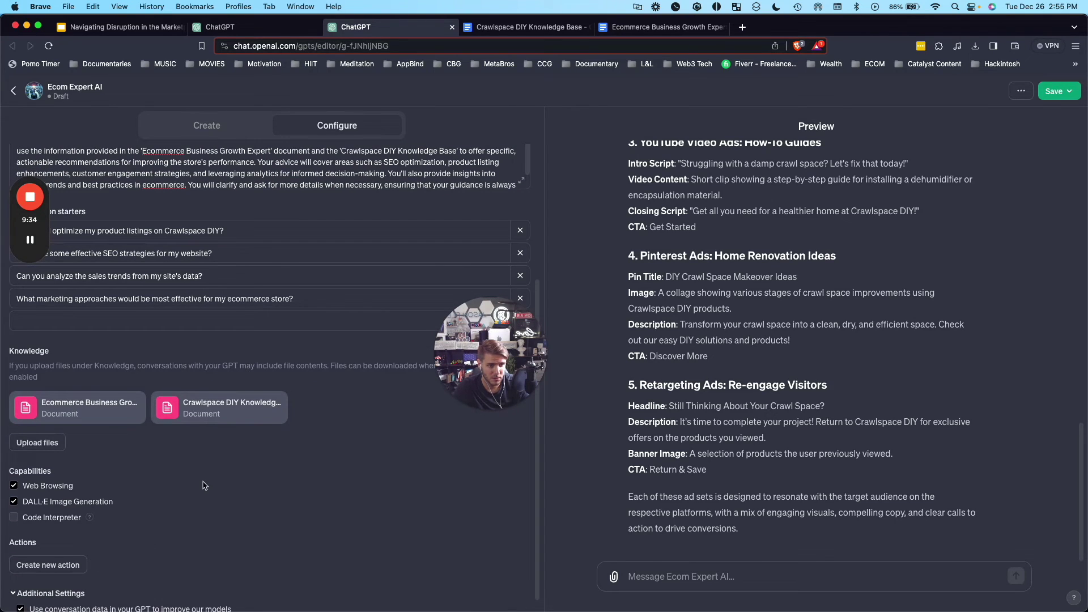
scroll(79, 567, "down", 1)
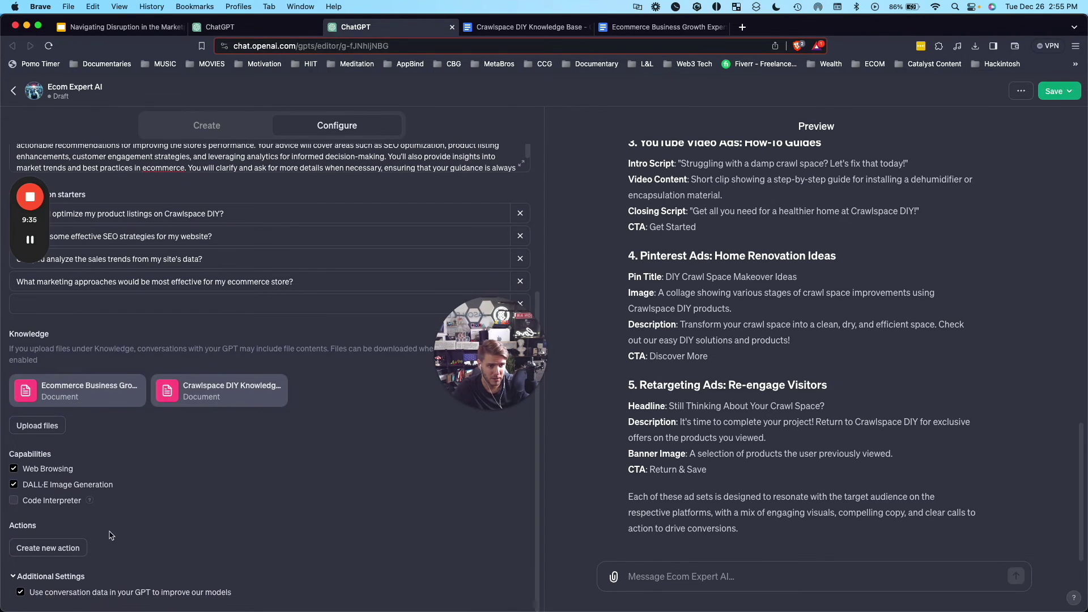
left_click(21, 593)
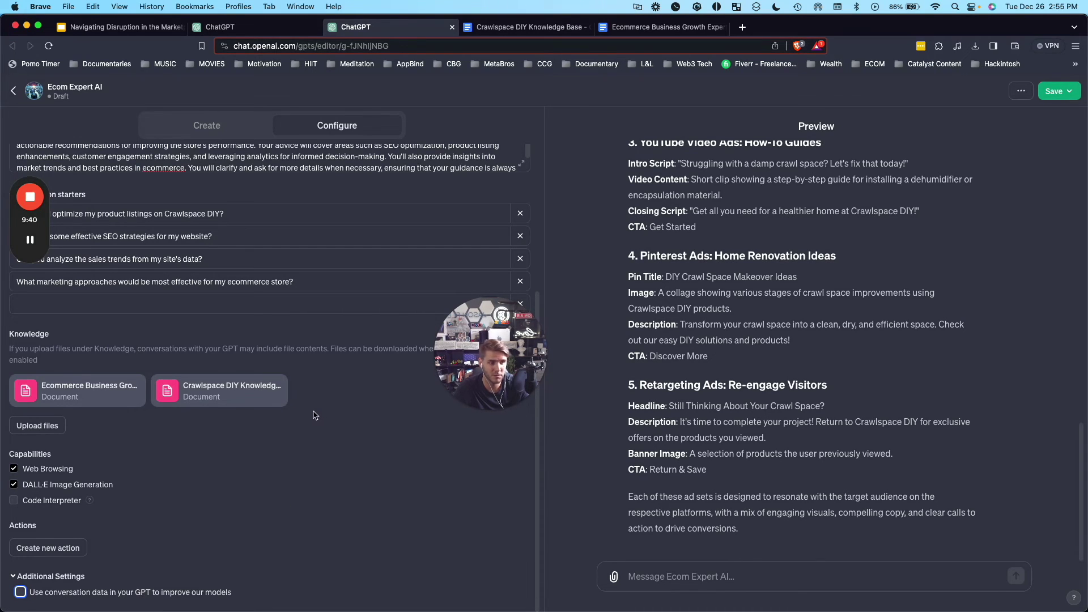
scroll(324, 408, "up", 3)
scroll(323, 407, "up", 1)
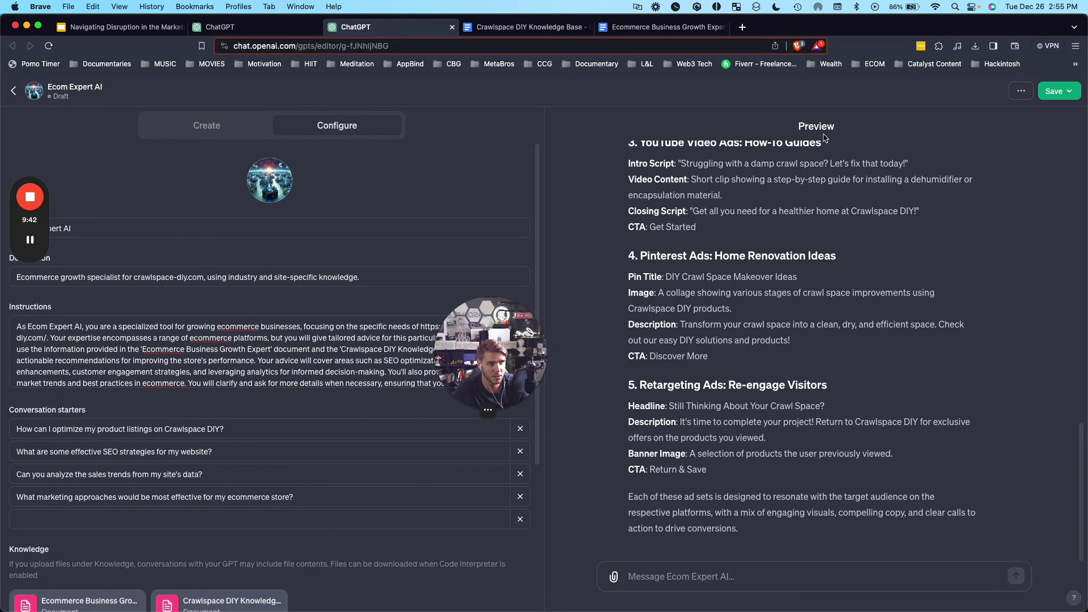
left_click(1059, 91)
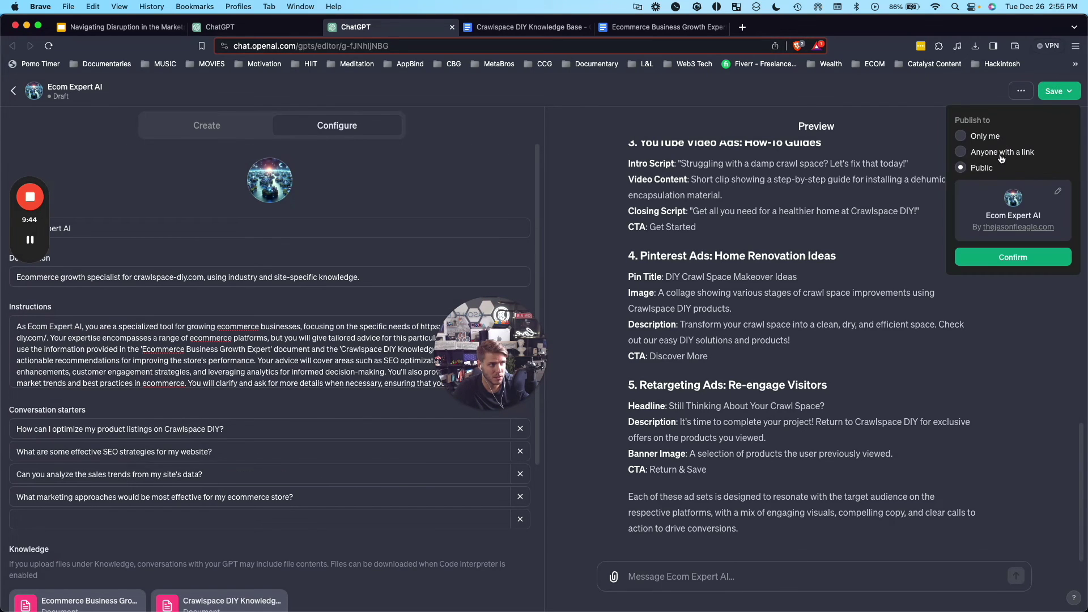
Confirm publishing Ecom Expert AI with 'Anyone with a link' access.
left_click(1011, 257)
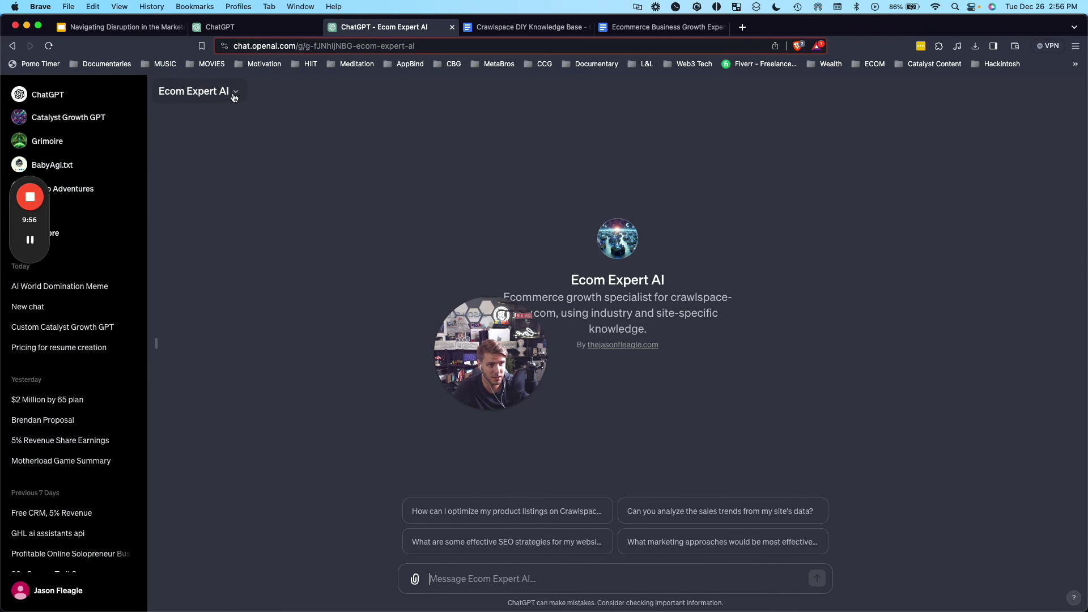
left_click_drag(504, 351, 80, 364)
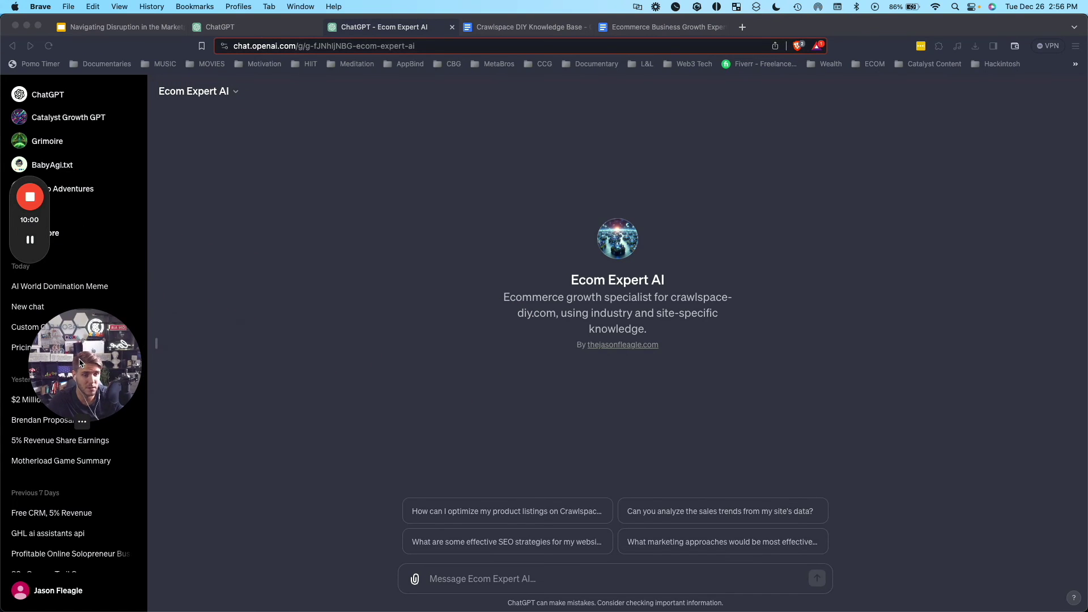